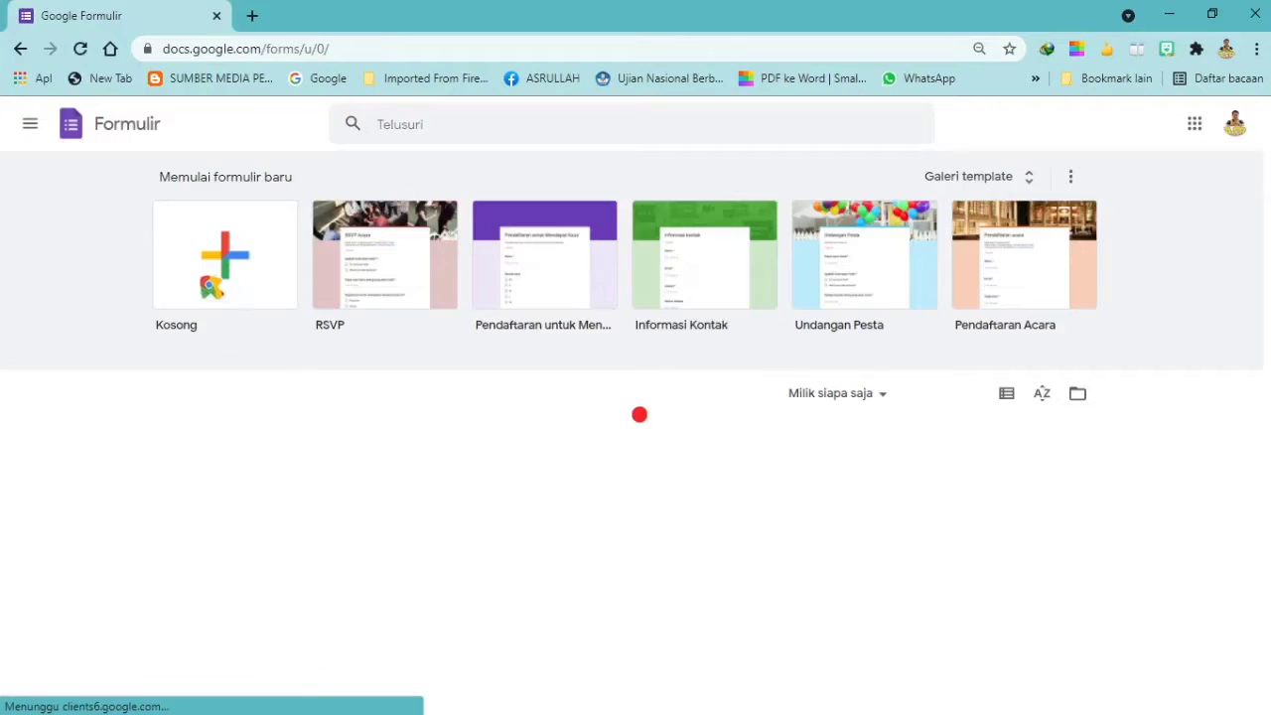
# Step: Create a blank form and turn on "Jadikan ini sebagai kuis" in its settings
pyautogui.click(537, 281)
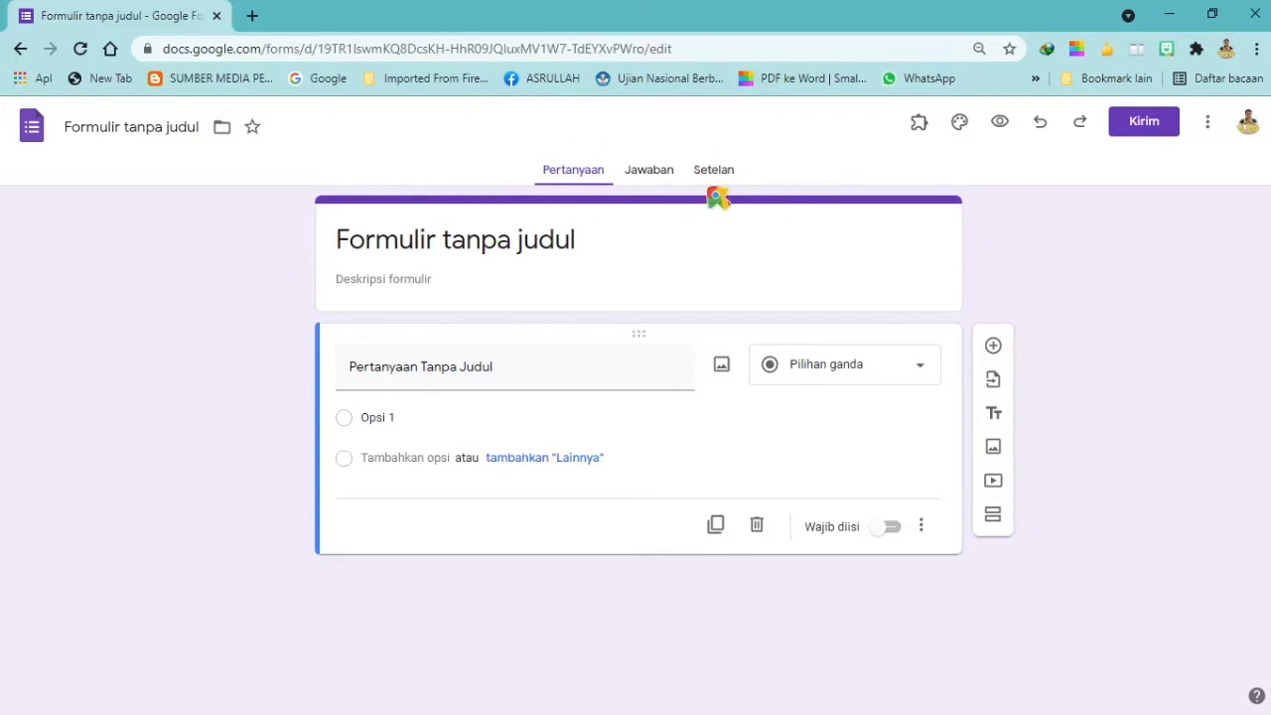
pyautogui.click(722, 179)
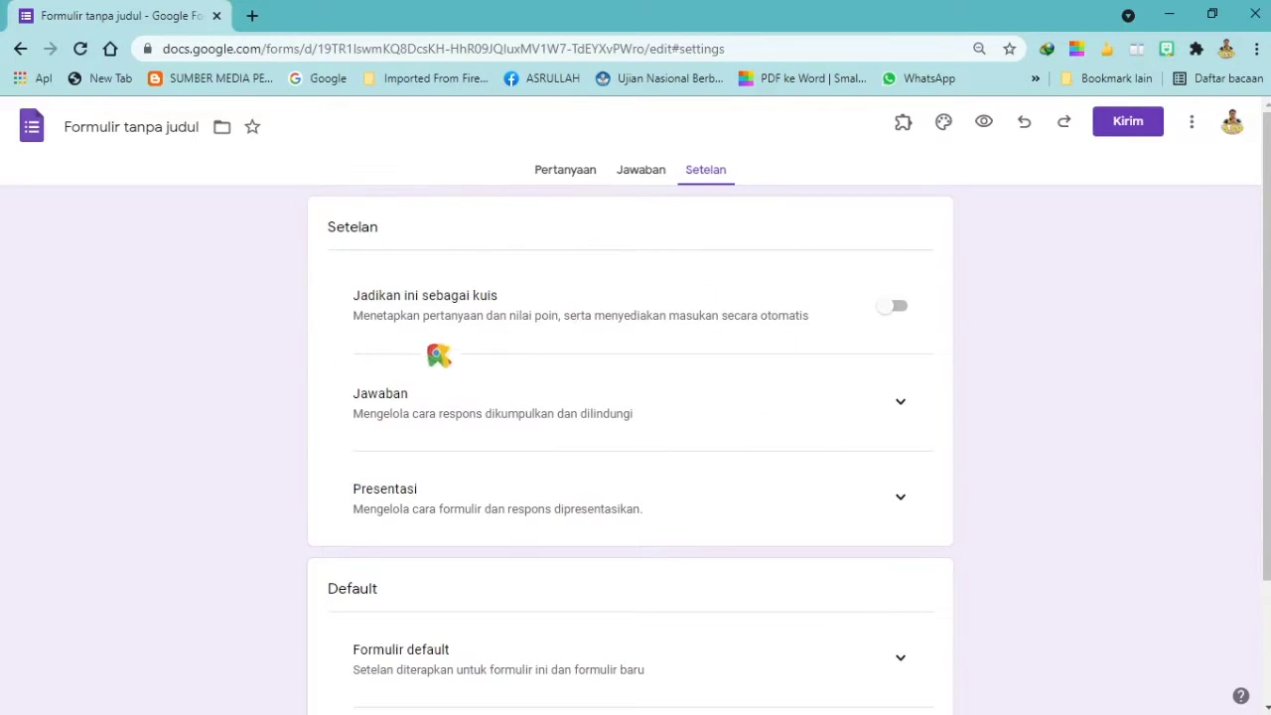
pyautogui.scroll(-2, 613, 385)
pyautogui.scroll(2, 612, 385)
pyautogui.click(899, 310)
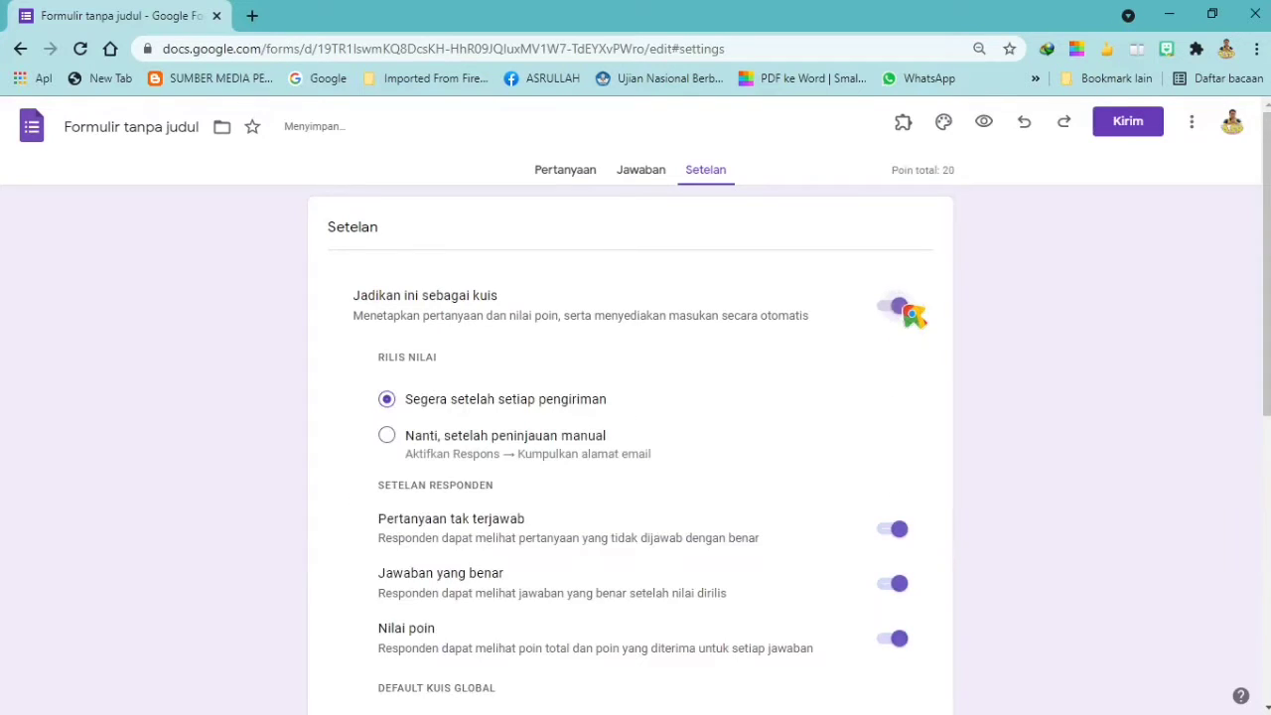
# Step: Review the quiz's grade release, respondent and default point options, and the form's additional actions
pyautogui.scroll(-1, 378, 432)
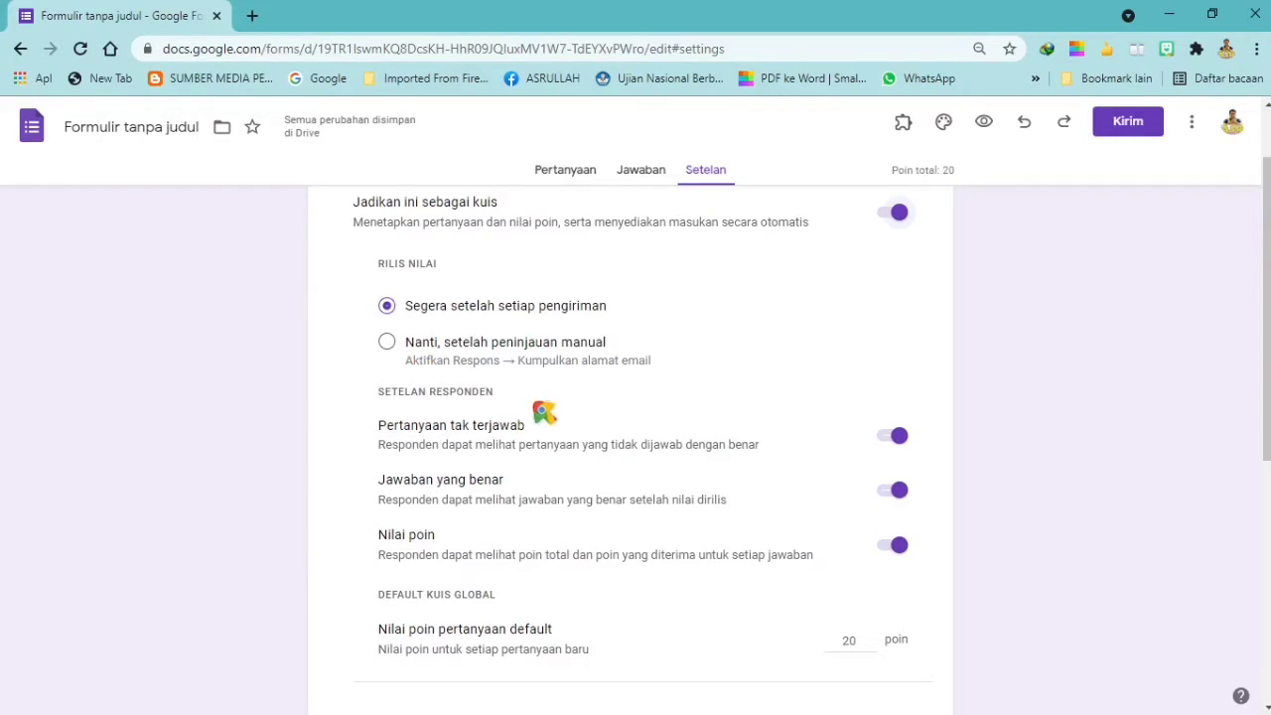
pyautogui.scroll(-1, 615, 409)
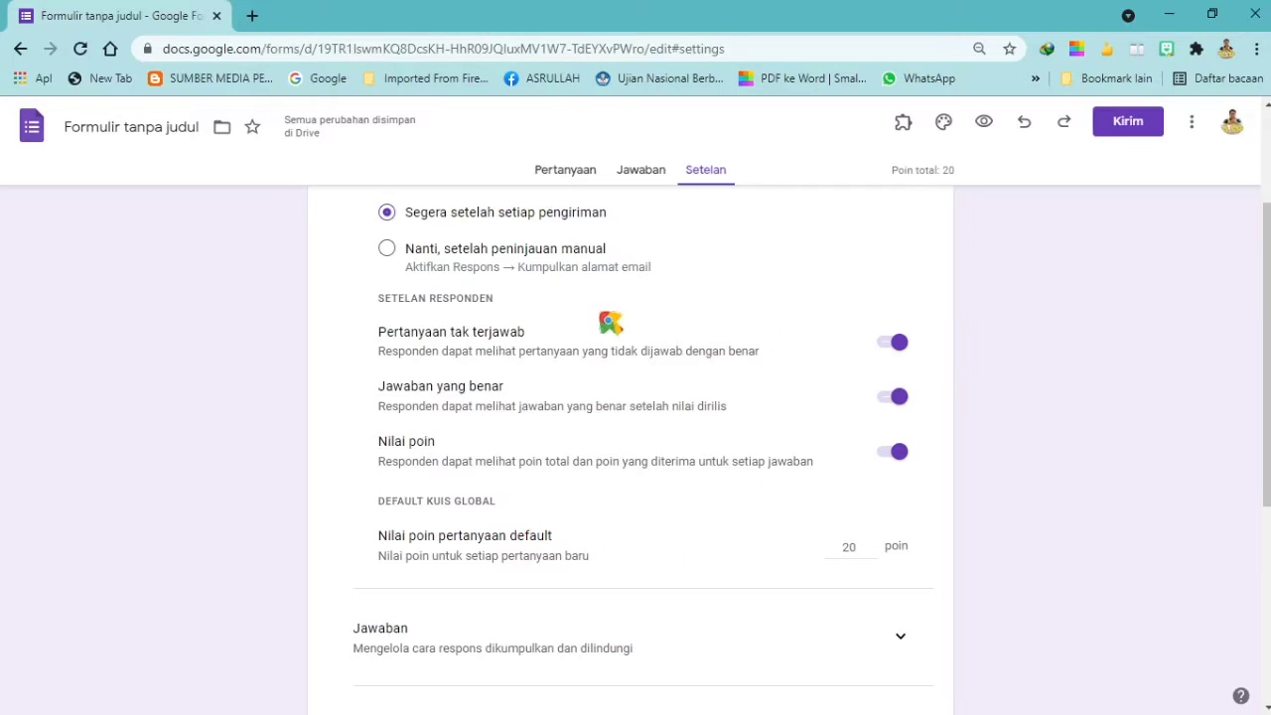
pyautogui.scroll(-2, 609, 336)
pyautogui.scroll(1, 612, 341)
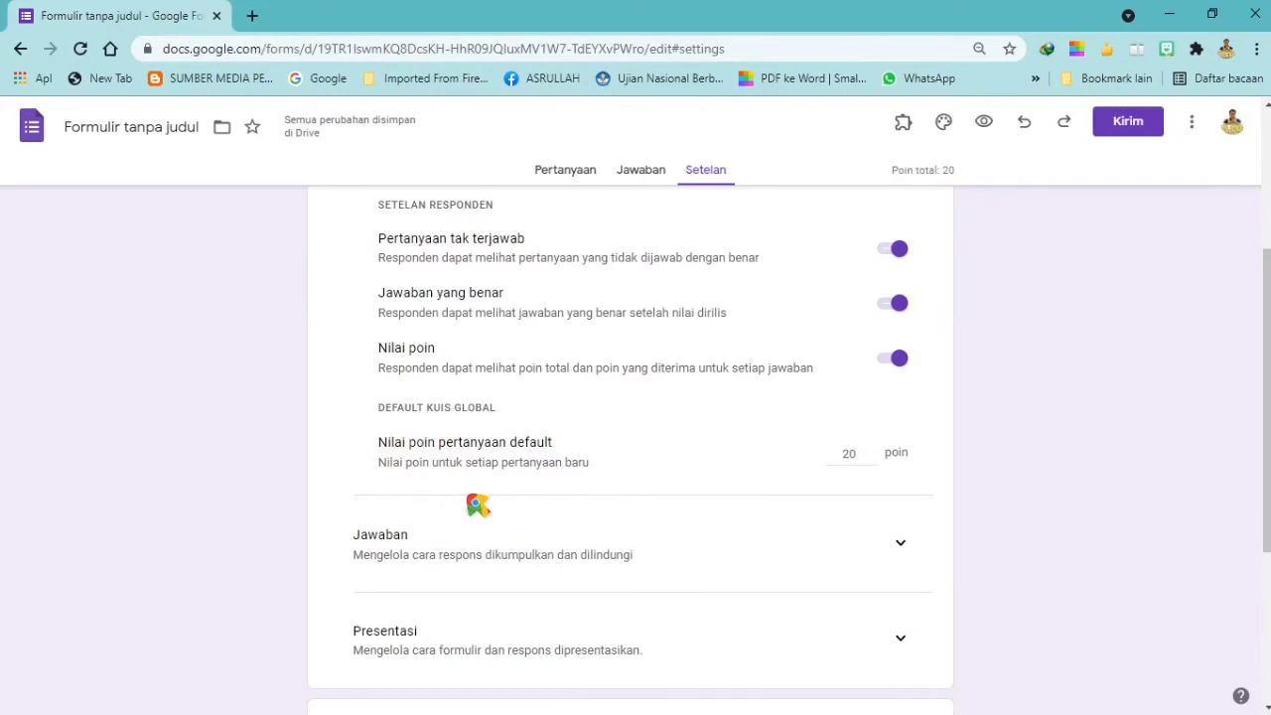
pyautogui.click(1191, 122)
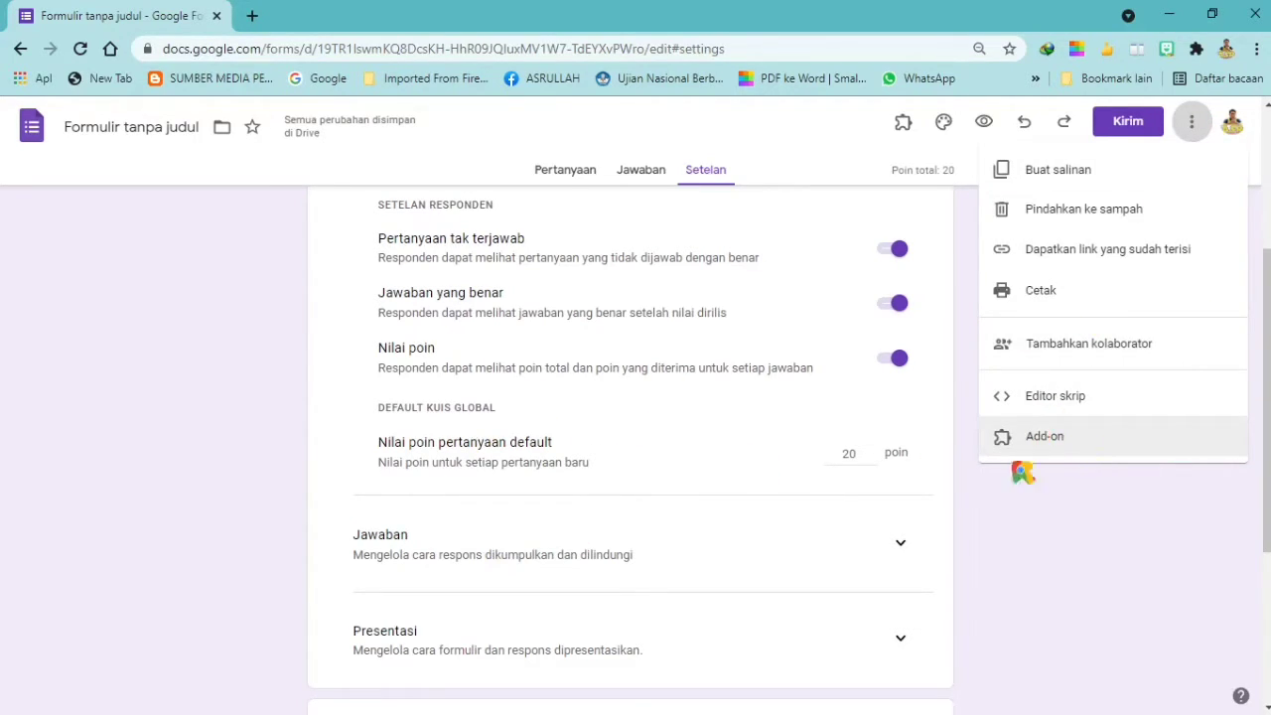
pyautogui.click(1013, 502)
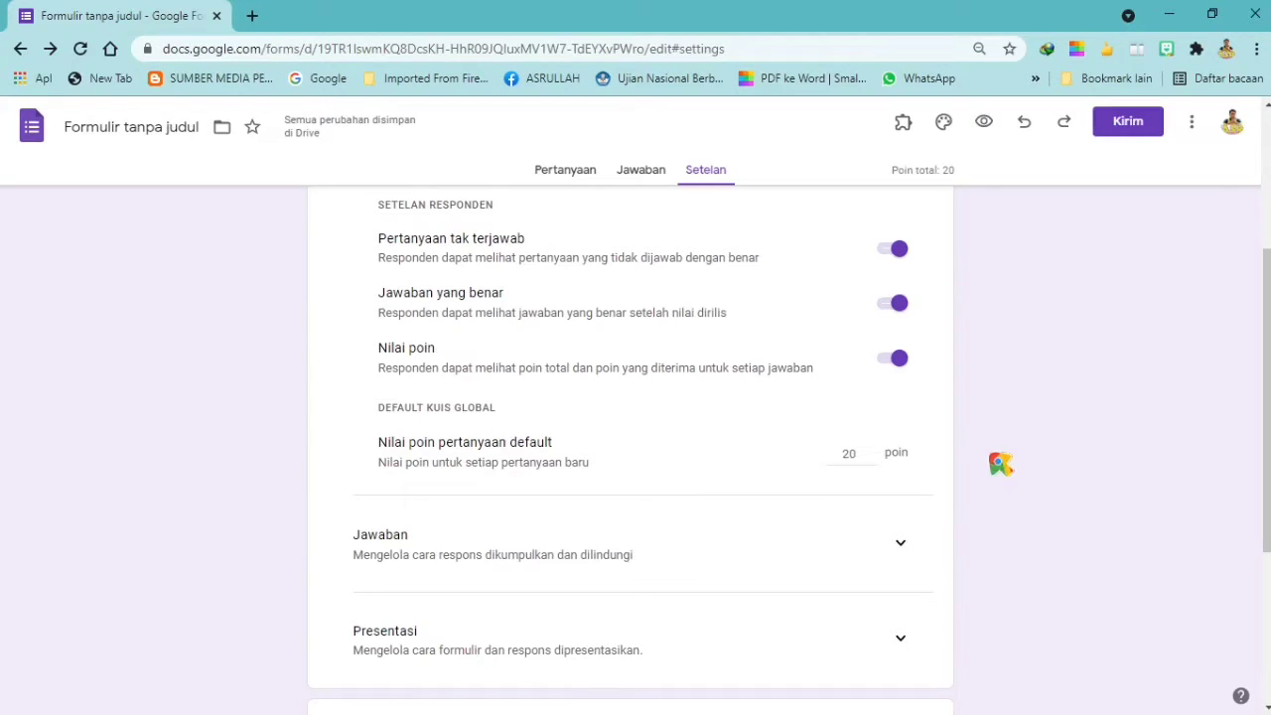
# Step: Expand the "Jawaban" settings and turn on "Batasi ke 1 jawaban"
pyautogui.scroll(-2, 692, 528)
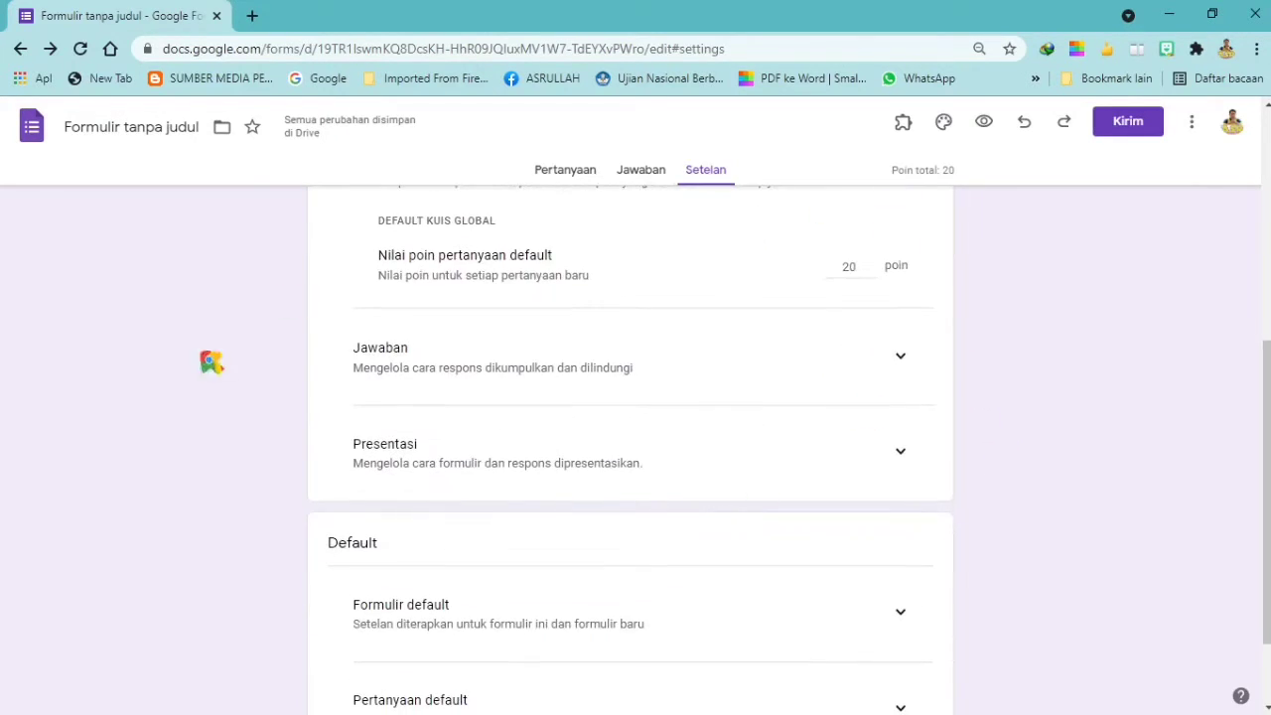
pyautogui.click(901, 360)
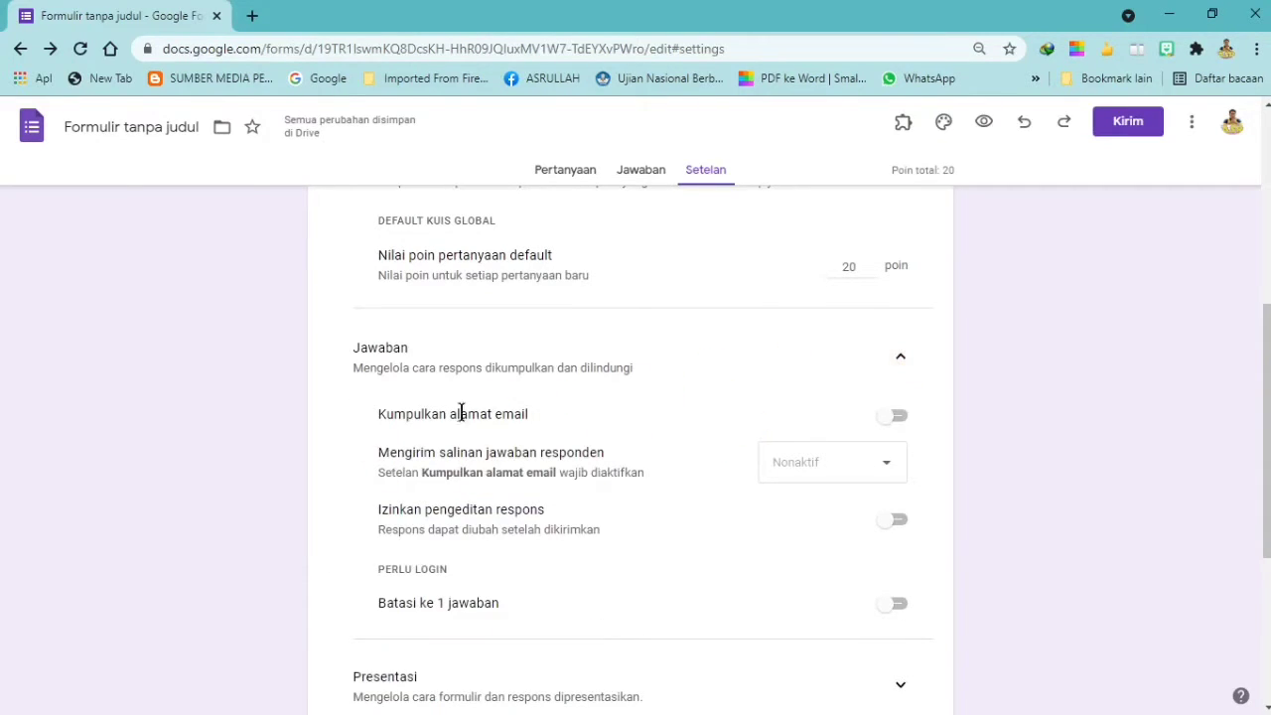
pyautogui.scroll(-1, 463, 440)
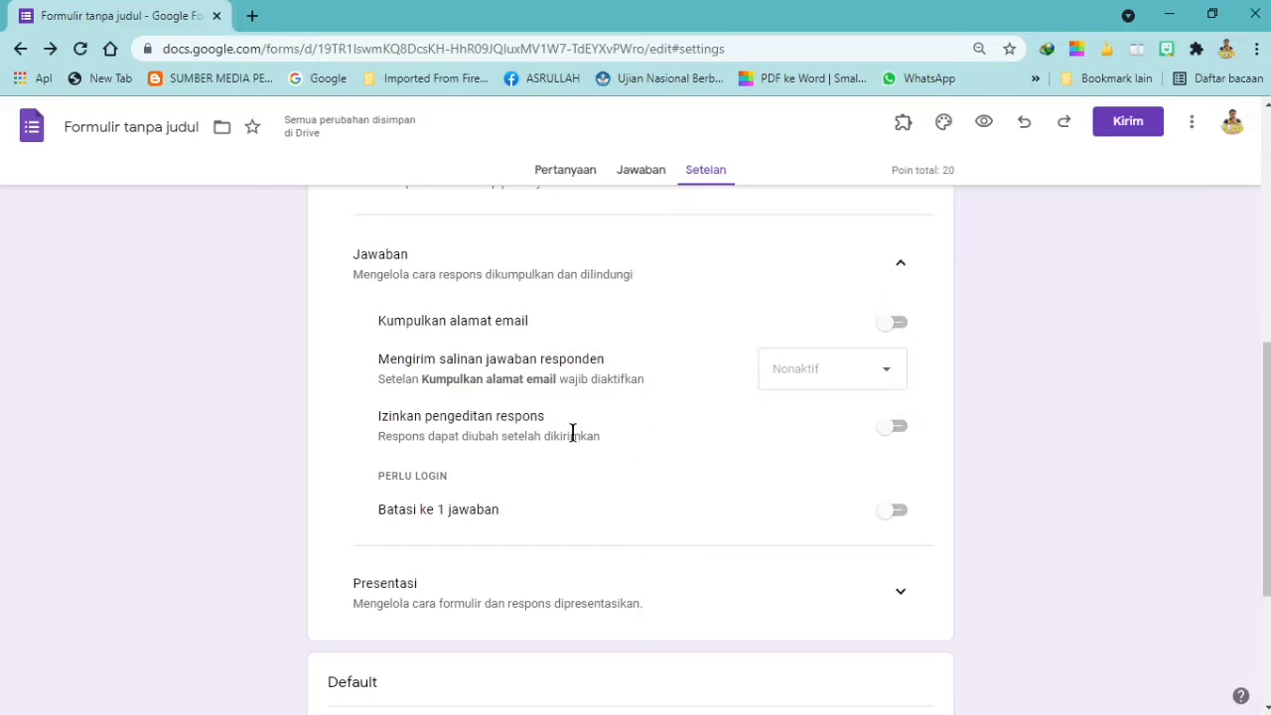
pyautogui.scroll(-1, 859, 446)
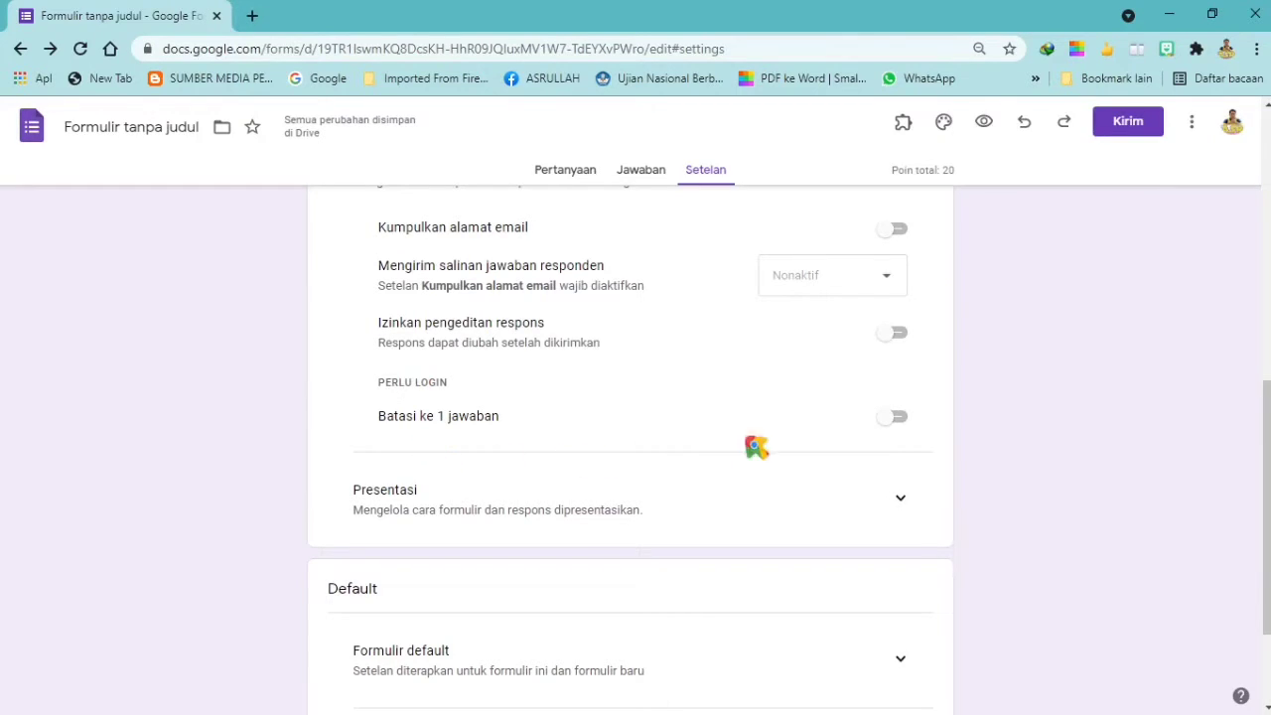
pyautogui.click(893, 418)
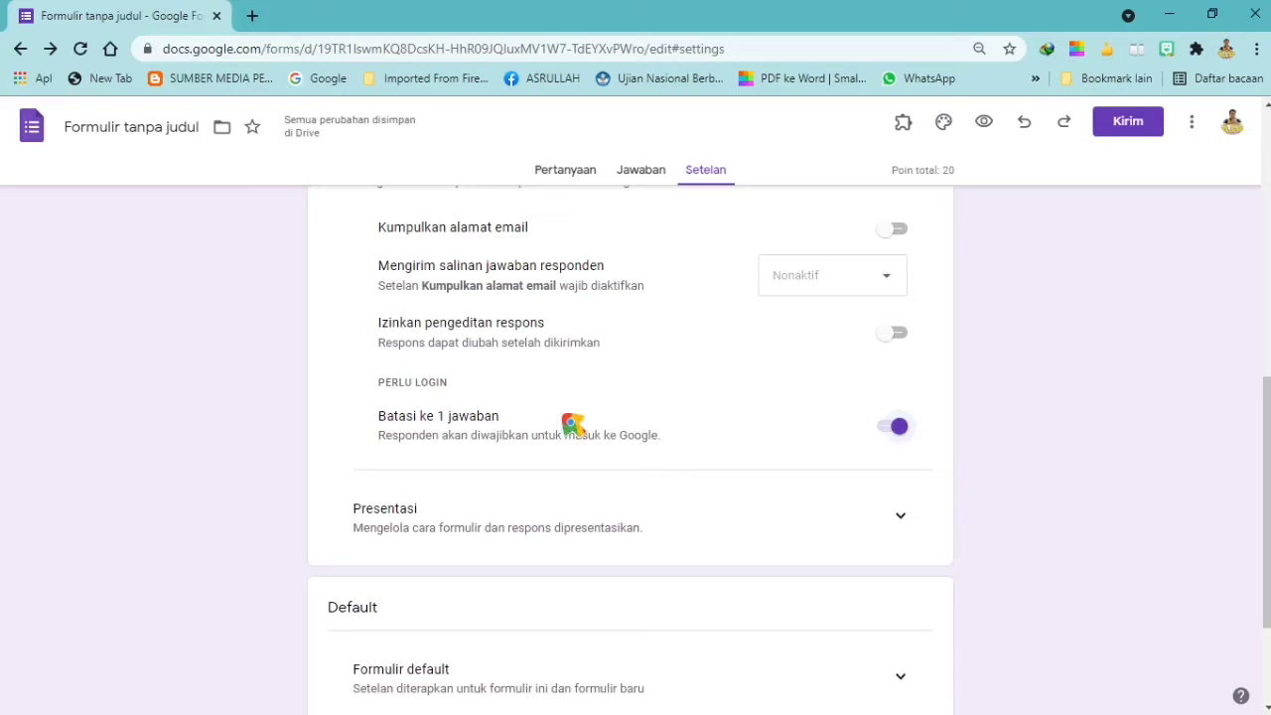
# Step: Expand the "Presentasi" settings and turn on "Tampilkan status progres"
pyautogui.scroll(-1, 570, 425)
pyautogui.scroll(-1, 539, 403)
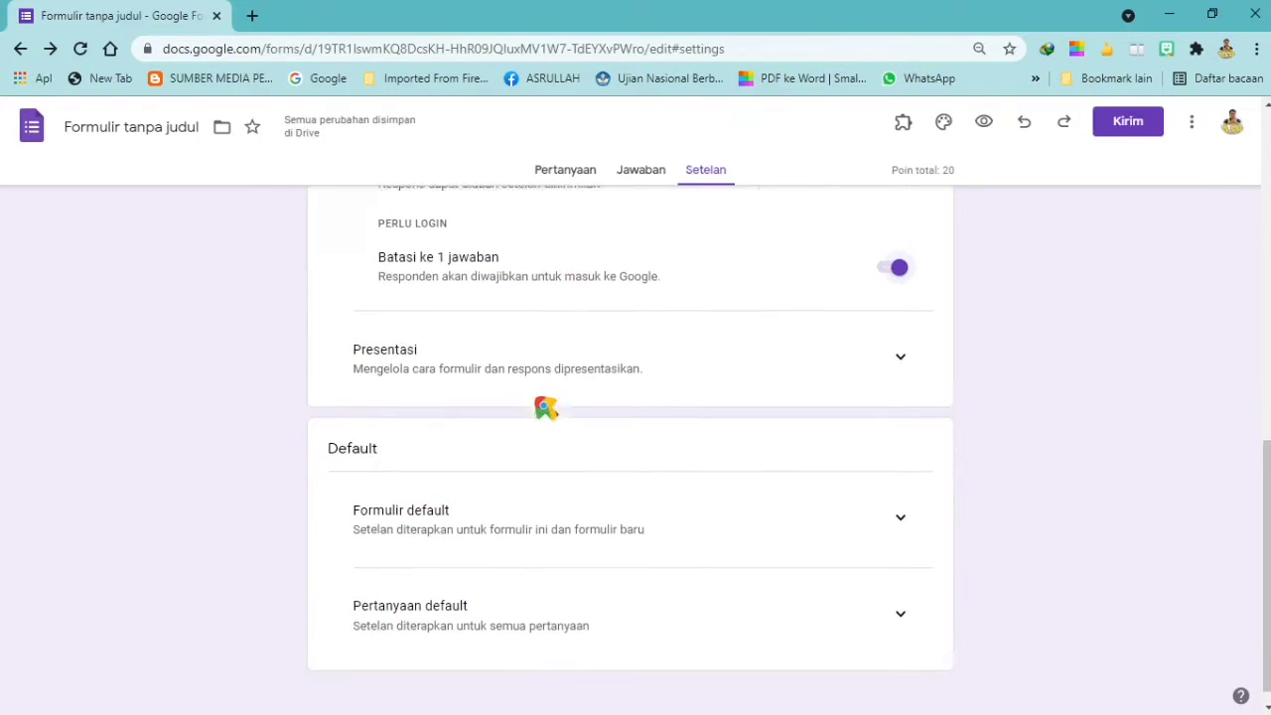
pyautogui.click(901, 339)
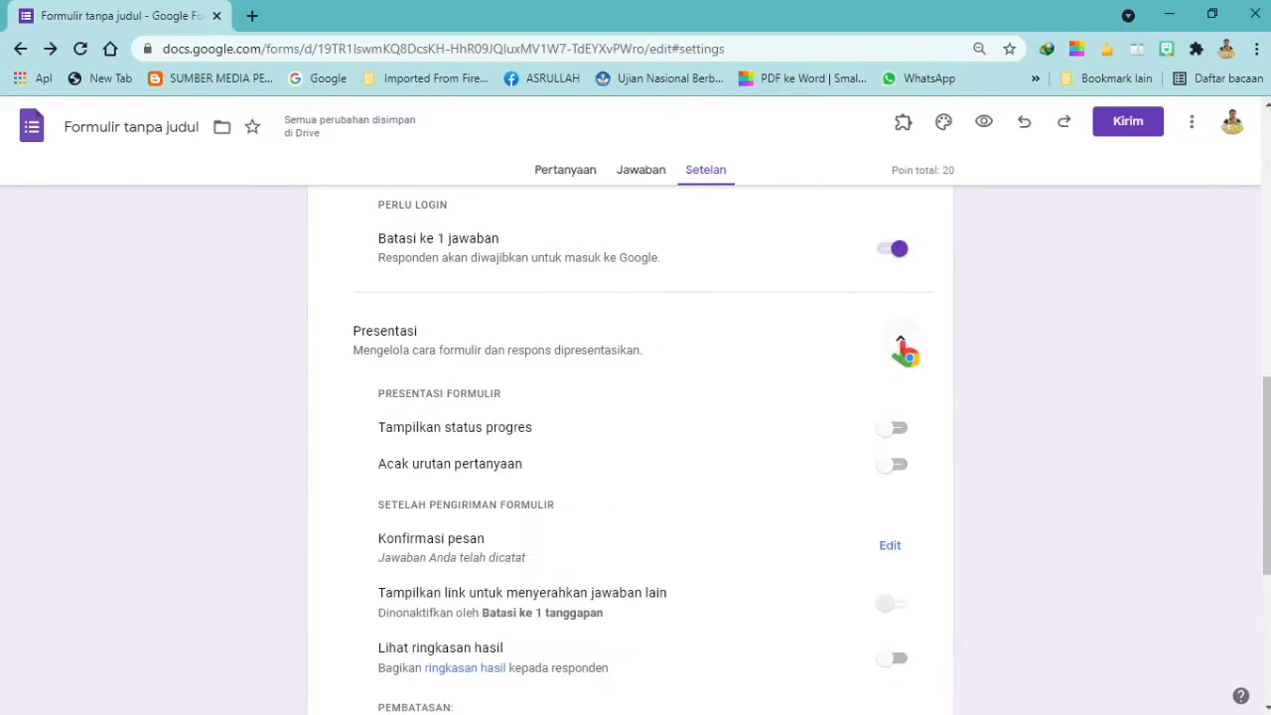
pyautogui.scroll(-1, 467, 495)
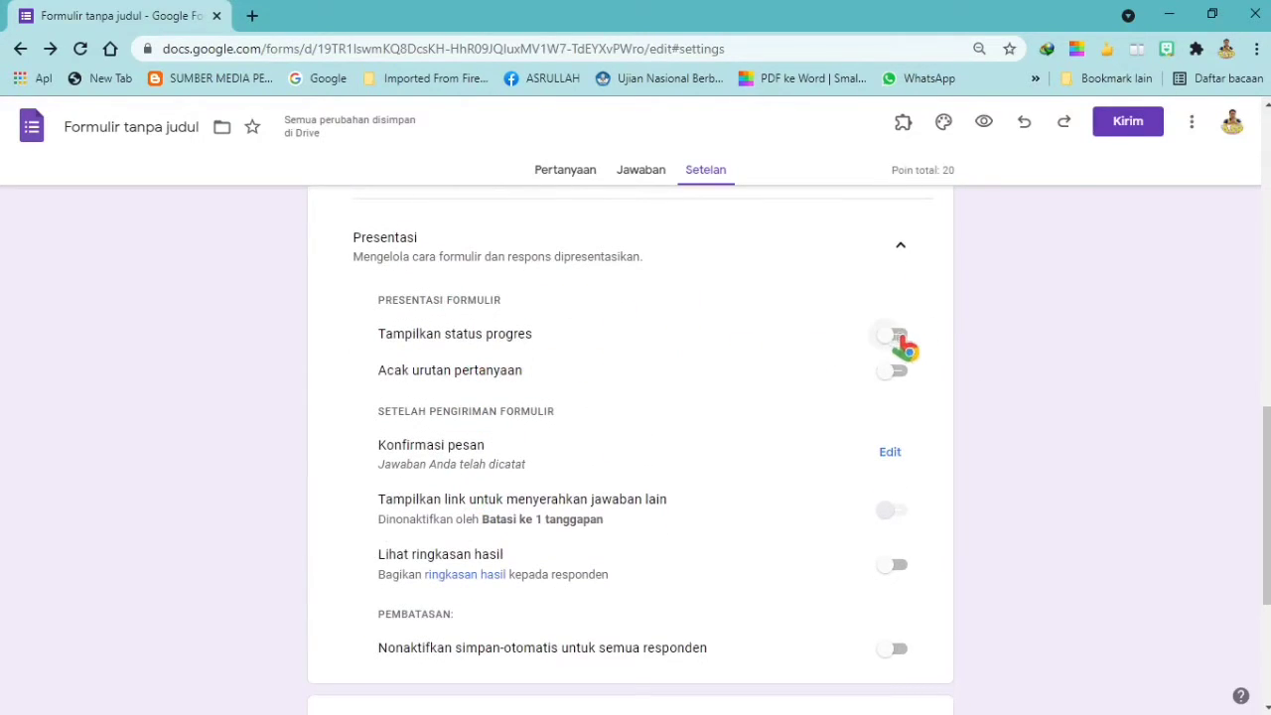
pyautogui.click(899, 337)
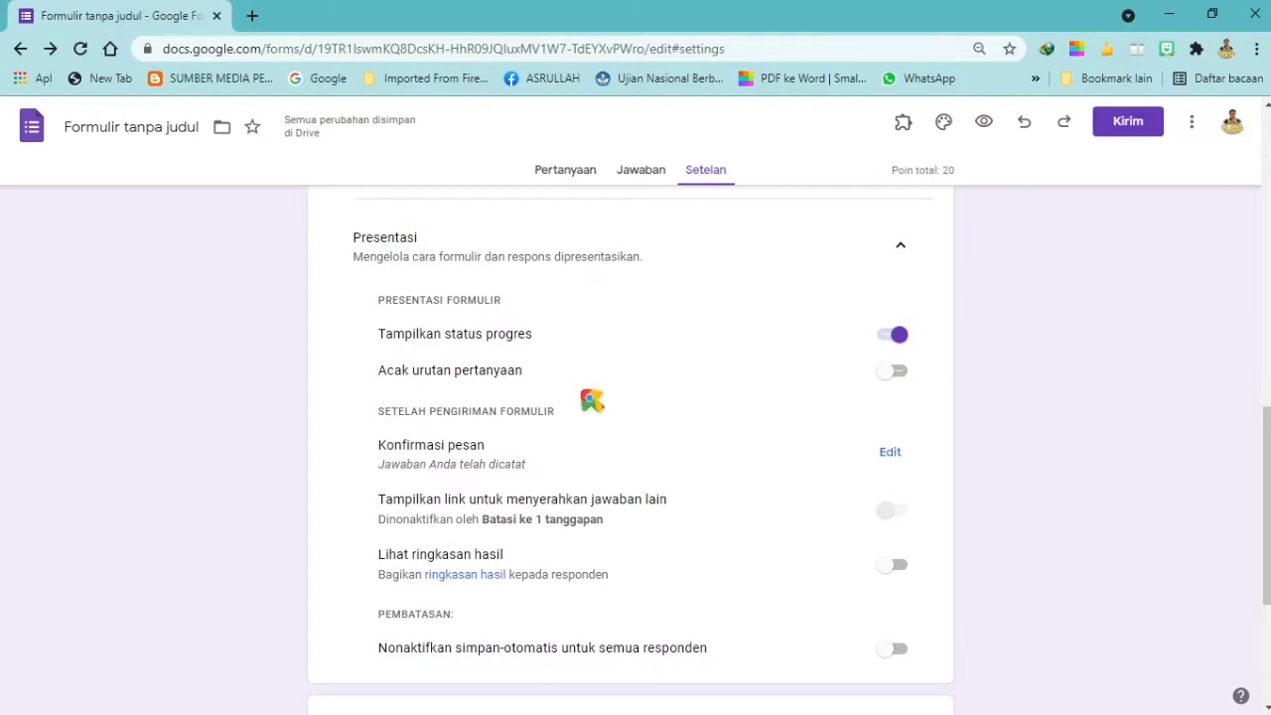
# Step: Open the "Konfirmasi pesan" text for editing in the presentation settings
pyautogui.scroll(-1, 581, 398)
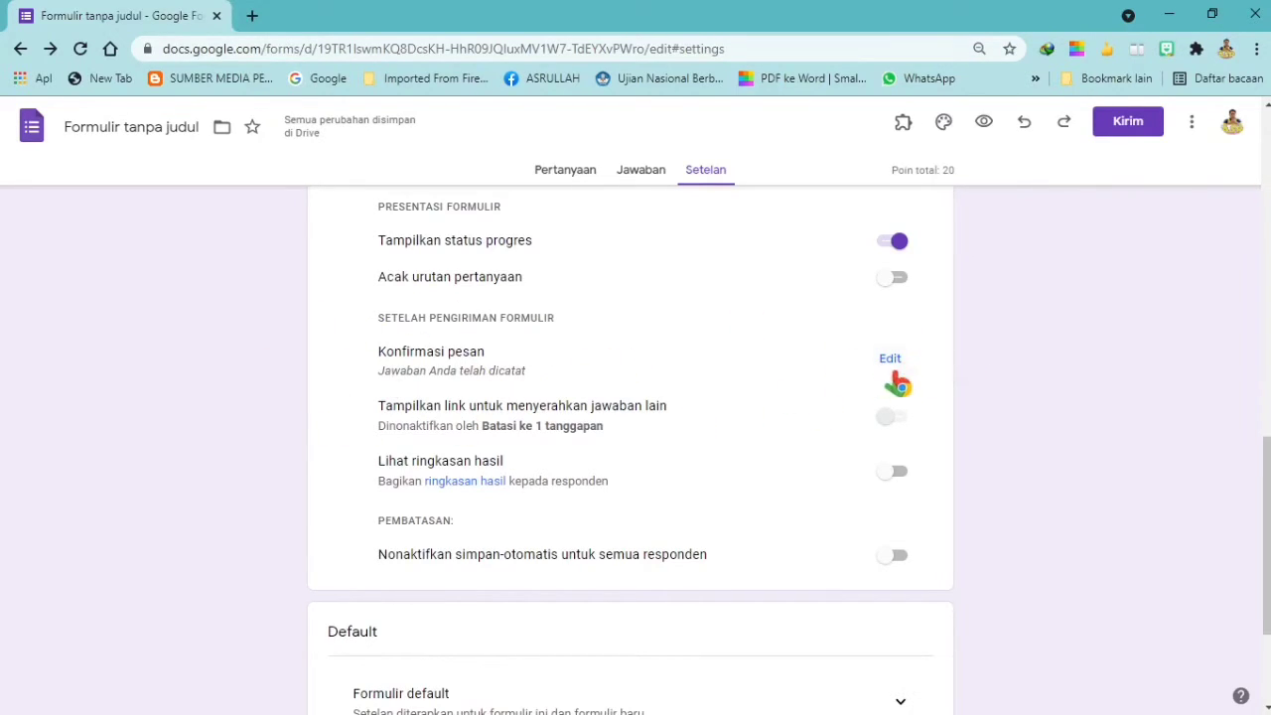
pyautogui.click(889, 360)
pyautogui.scroll(-1, 595, 411)
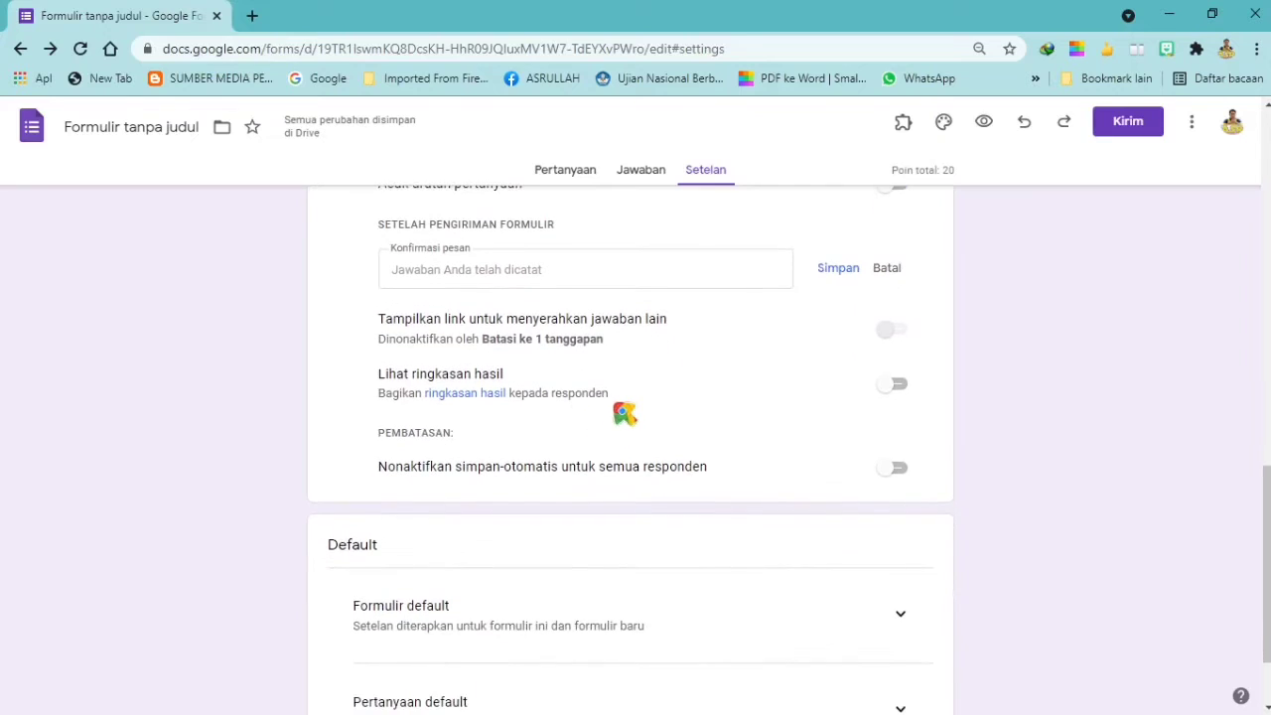
pyautogui.click(459, 280)
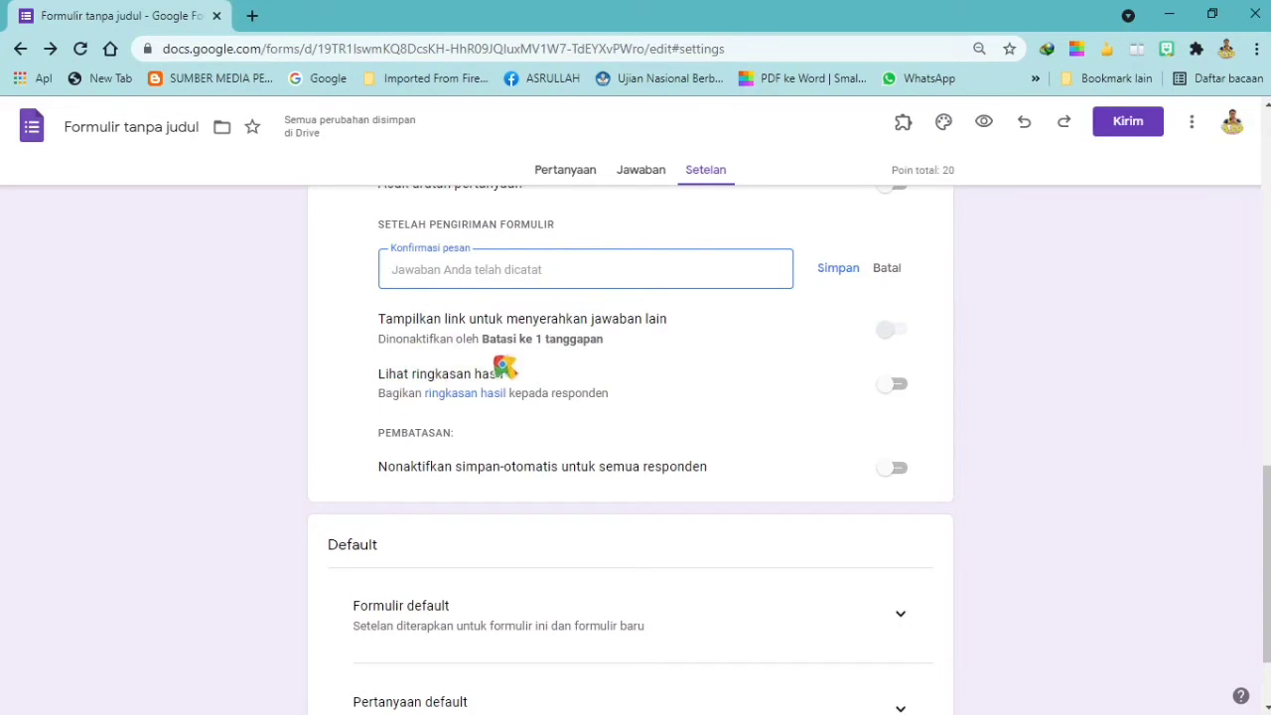
# Step: Try turning on "Nonaktifkan simpan-otomatis untuk semua responden" and switch it back off
pyautogui.scroll(2, 583, 374)
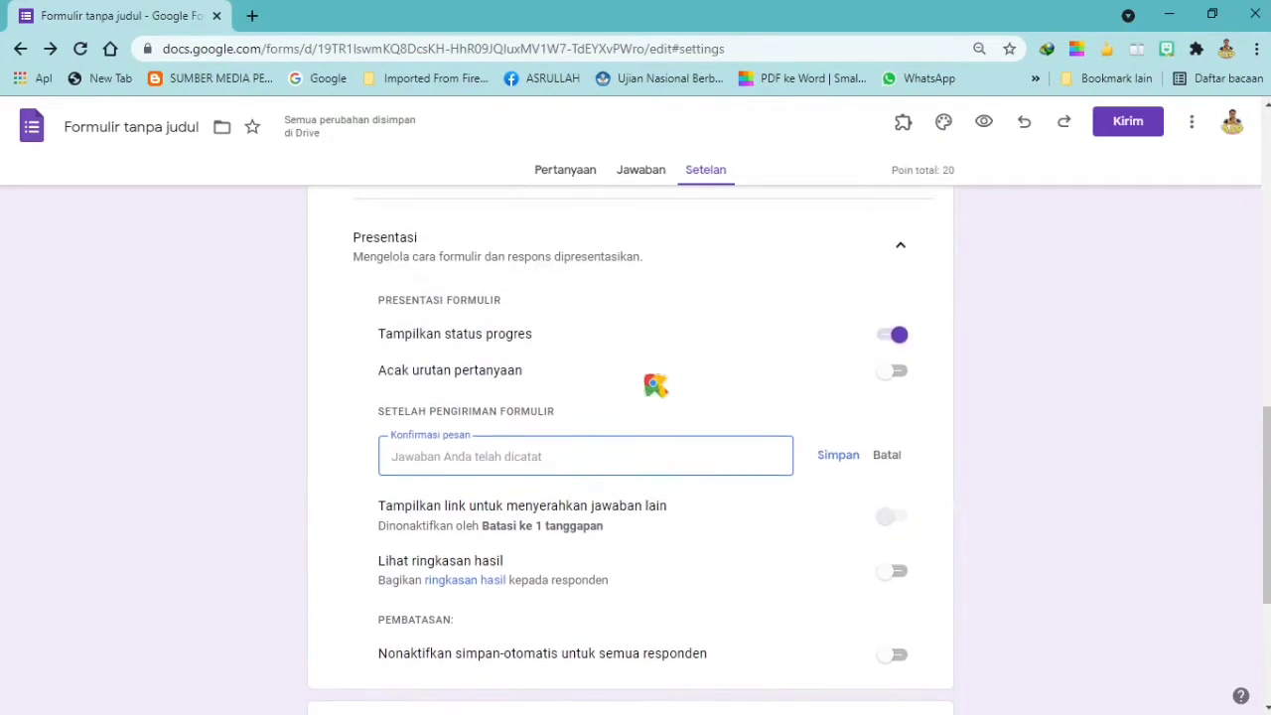
pyautogui.scroll(-1, 581, 507)
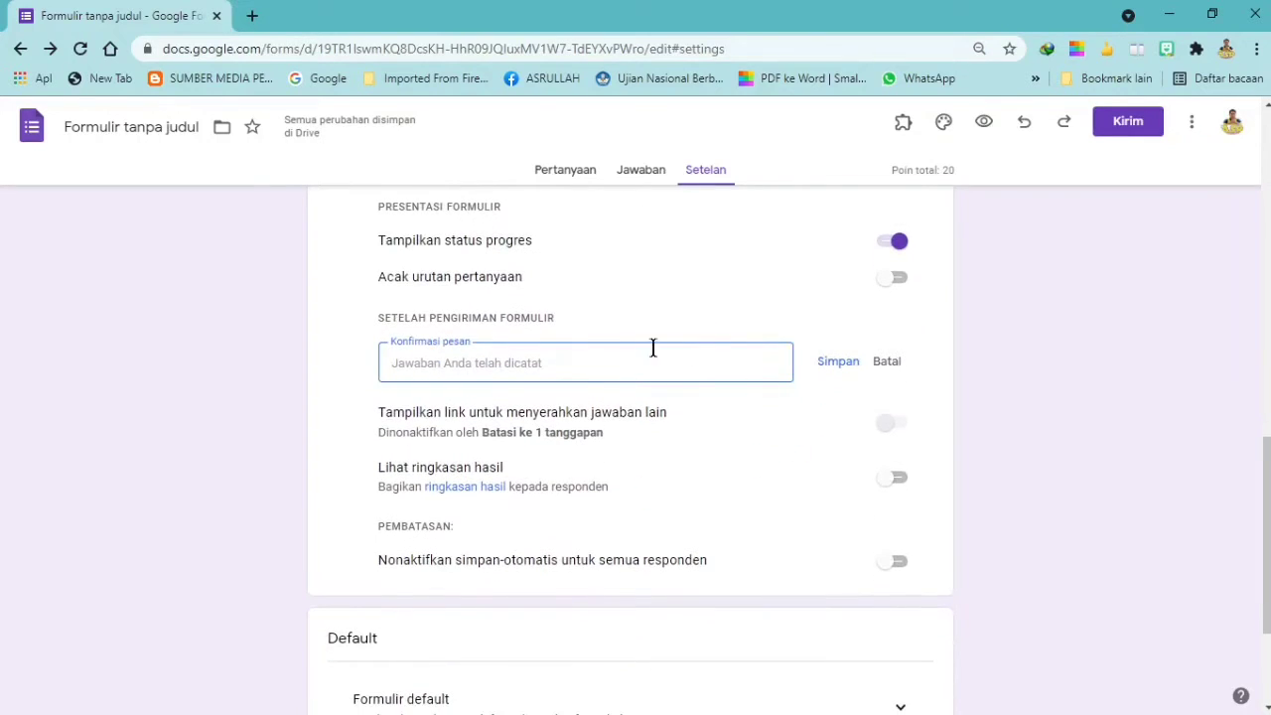
pyautogui.scroll(-1, 518, 482)
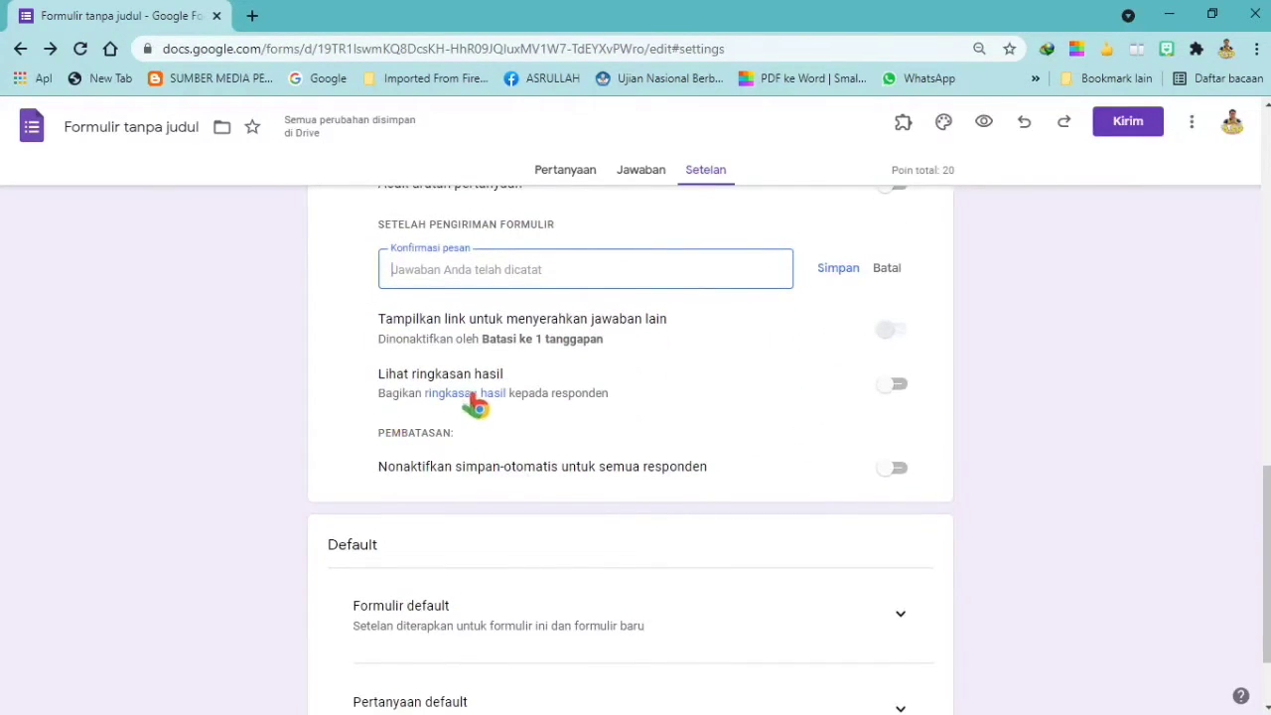
pyautogui.scroll(-2, 525, 452)
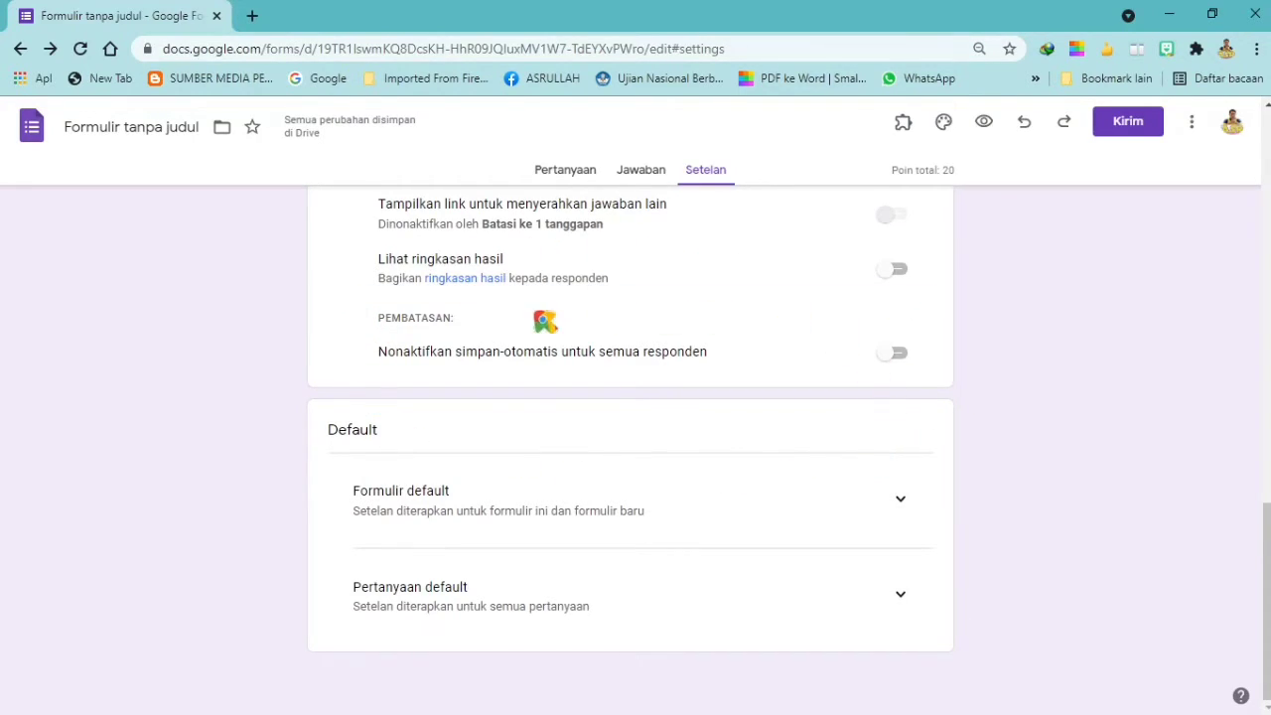
pyautogui.click(897, 356)
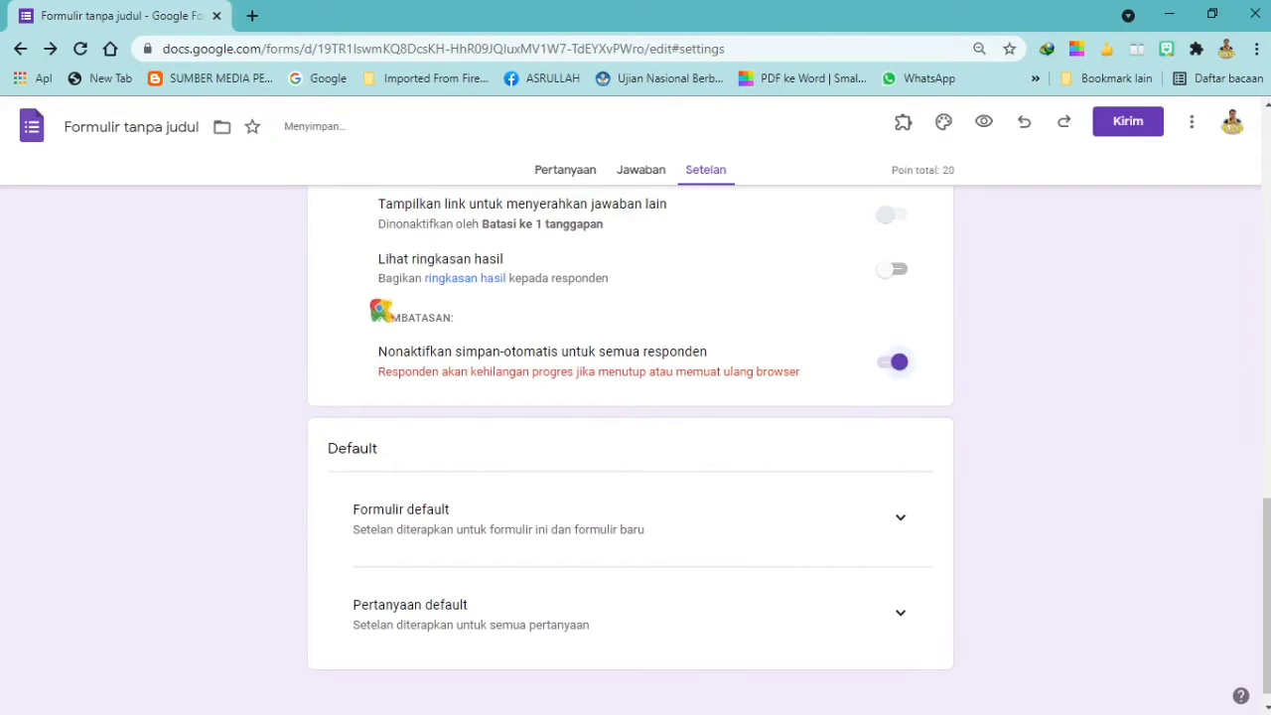
pyautogui.click(893, 364)
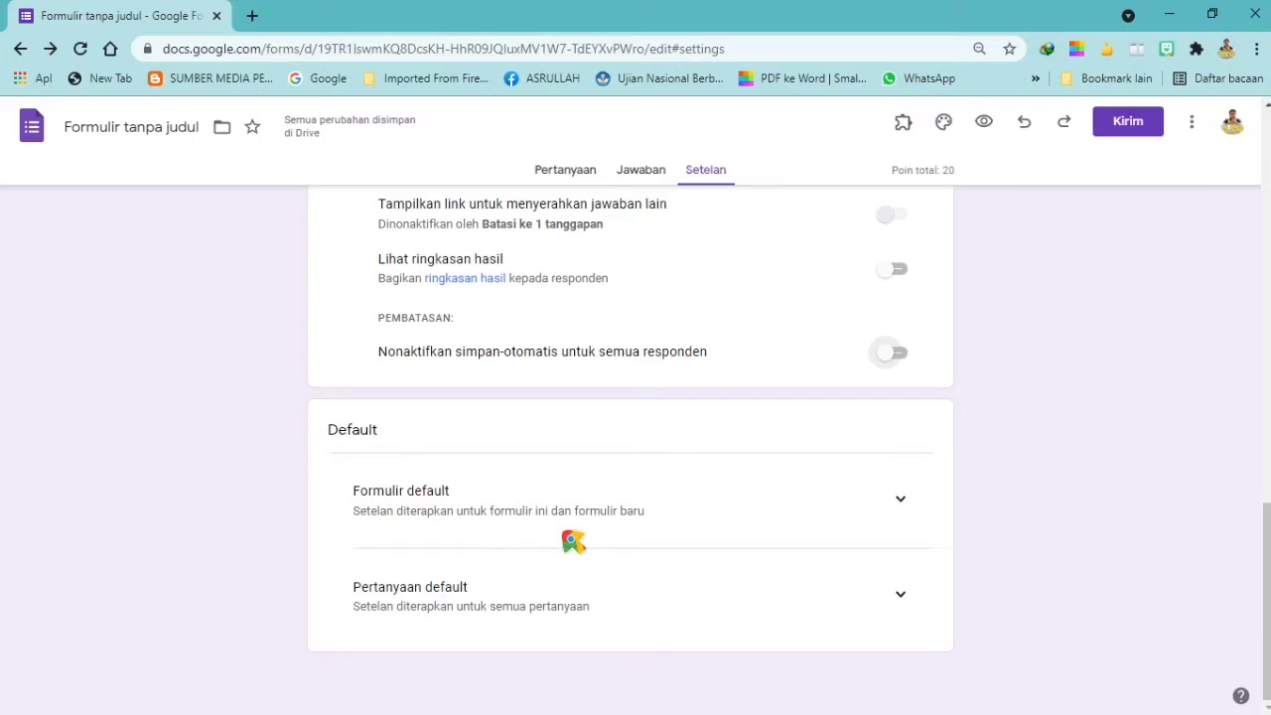
# Step: Expand the "Formulir default" settings and turn on "Kumpulkan alamat email secara default"
pyautogui.scroll(4, 681, 524)
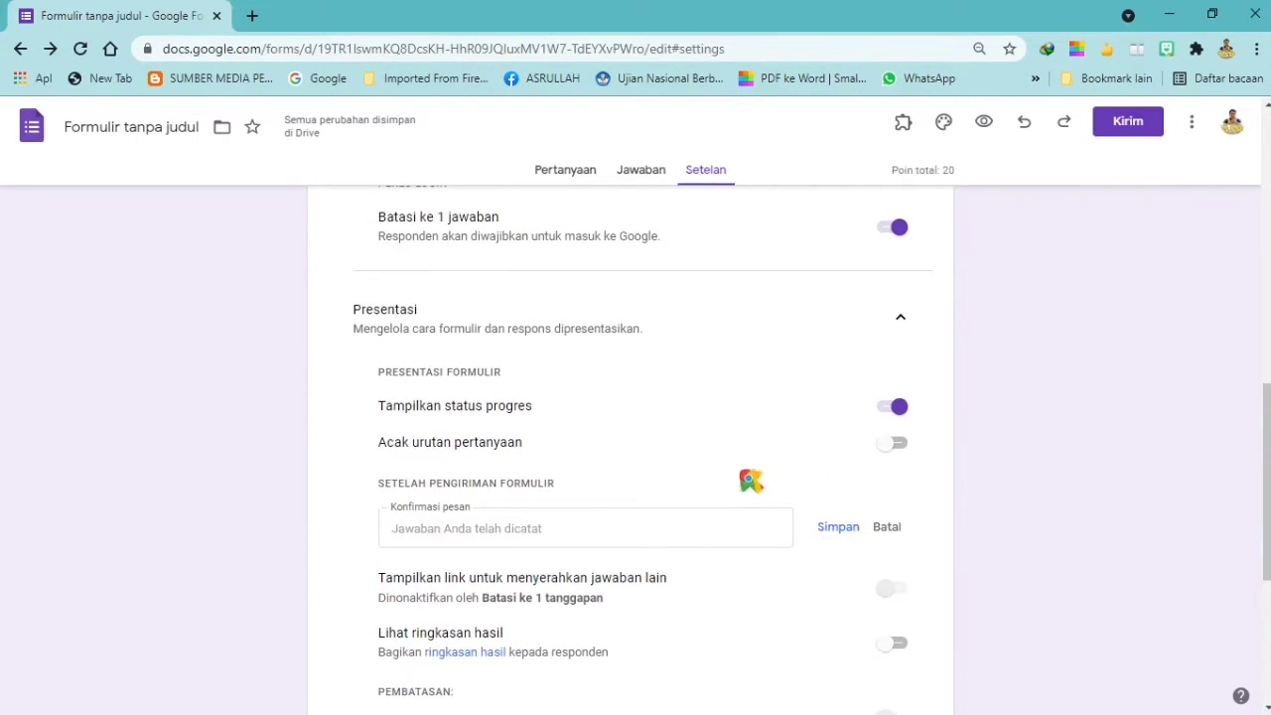
pyautogui.scroll(-4, 751, 481)
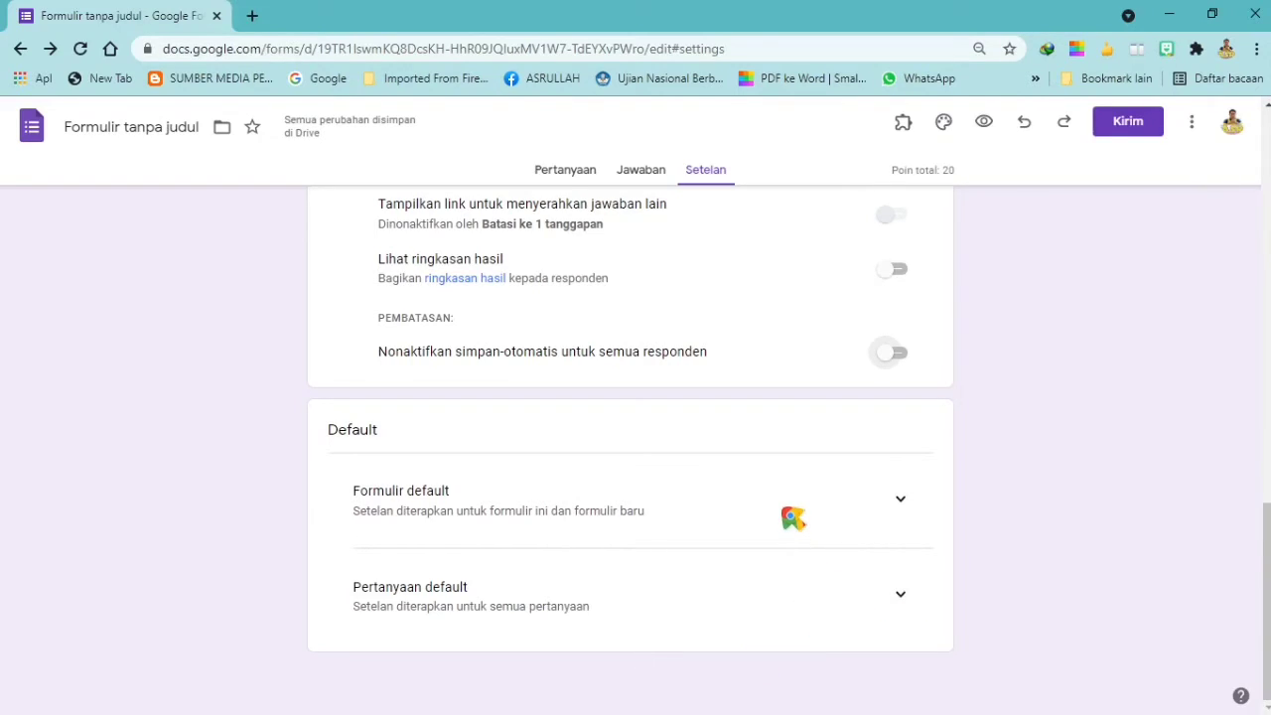
pyautogui.scroll(5, 775, 433)
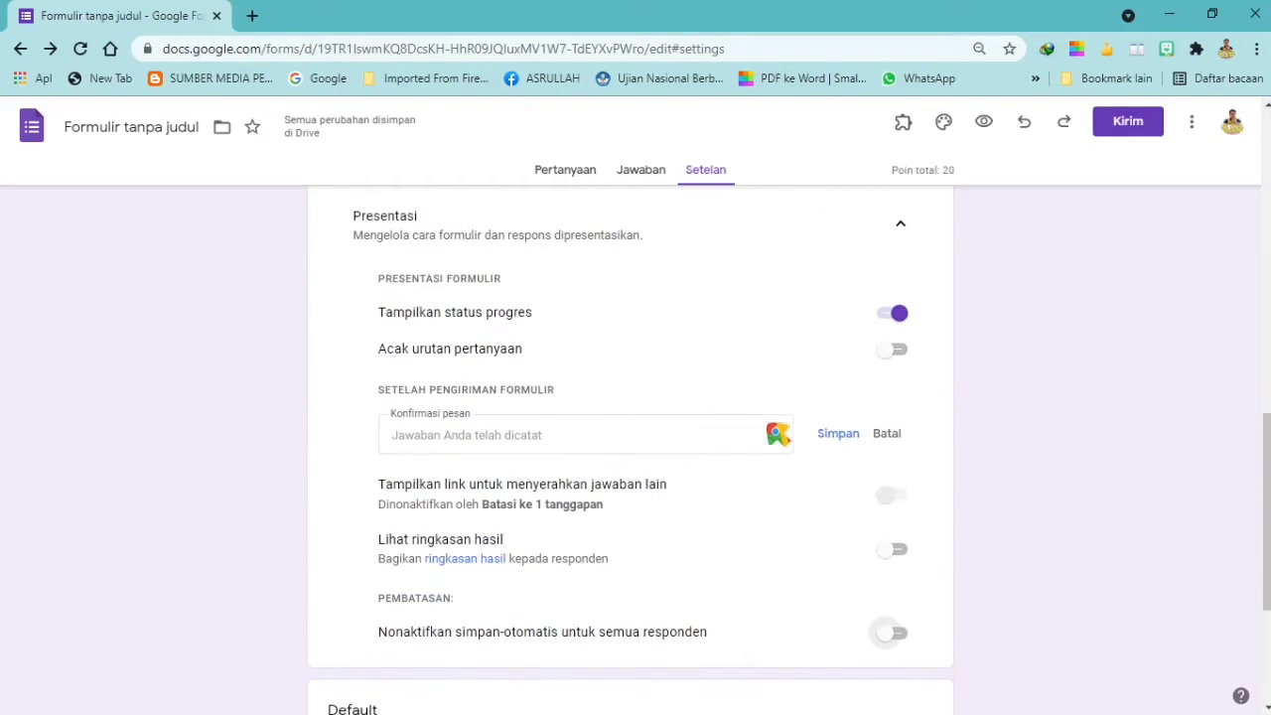
pyautogui.scroll(-5, 776, 433)
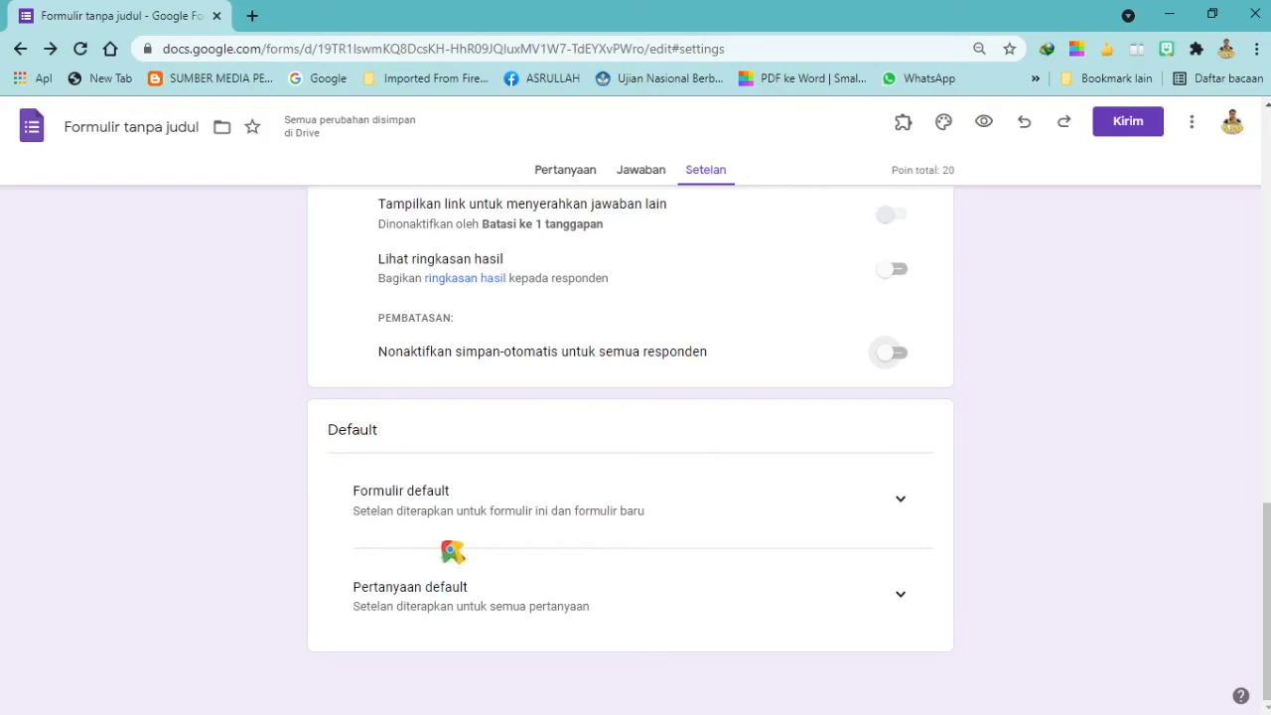
pyautogui.click(899, 501)
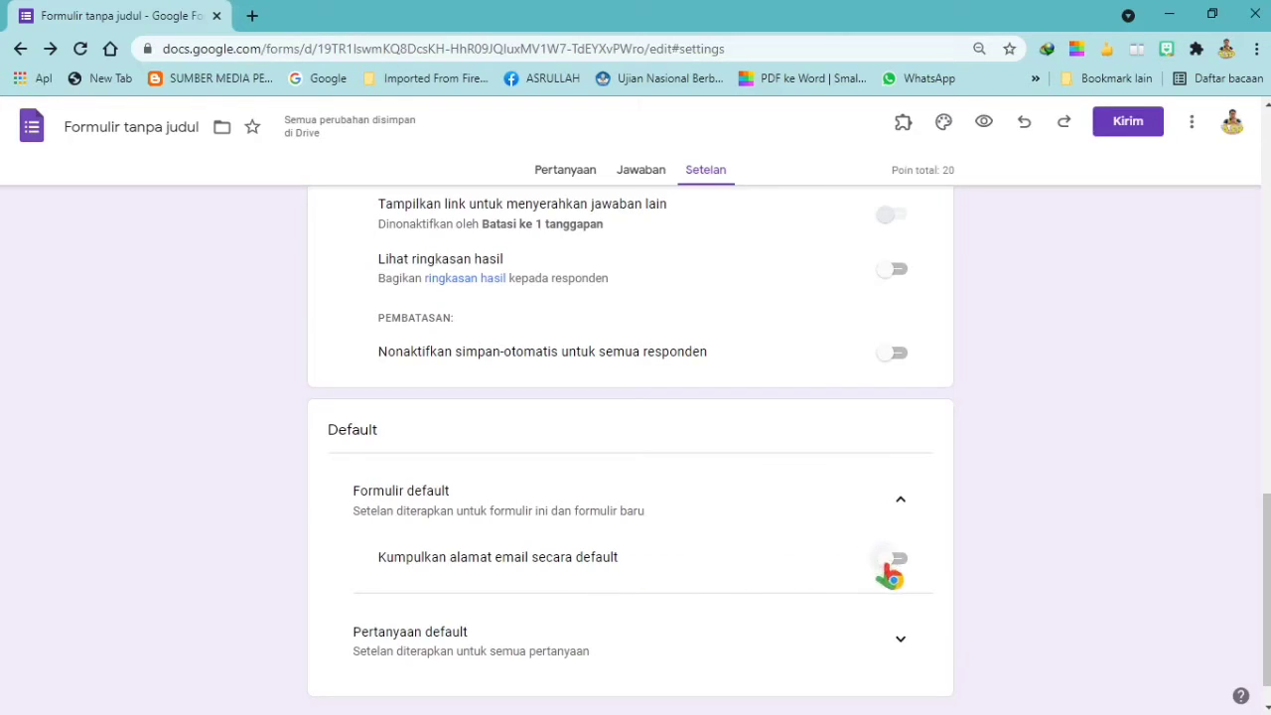
pyautogui.scroll(-1, 903, 571)
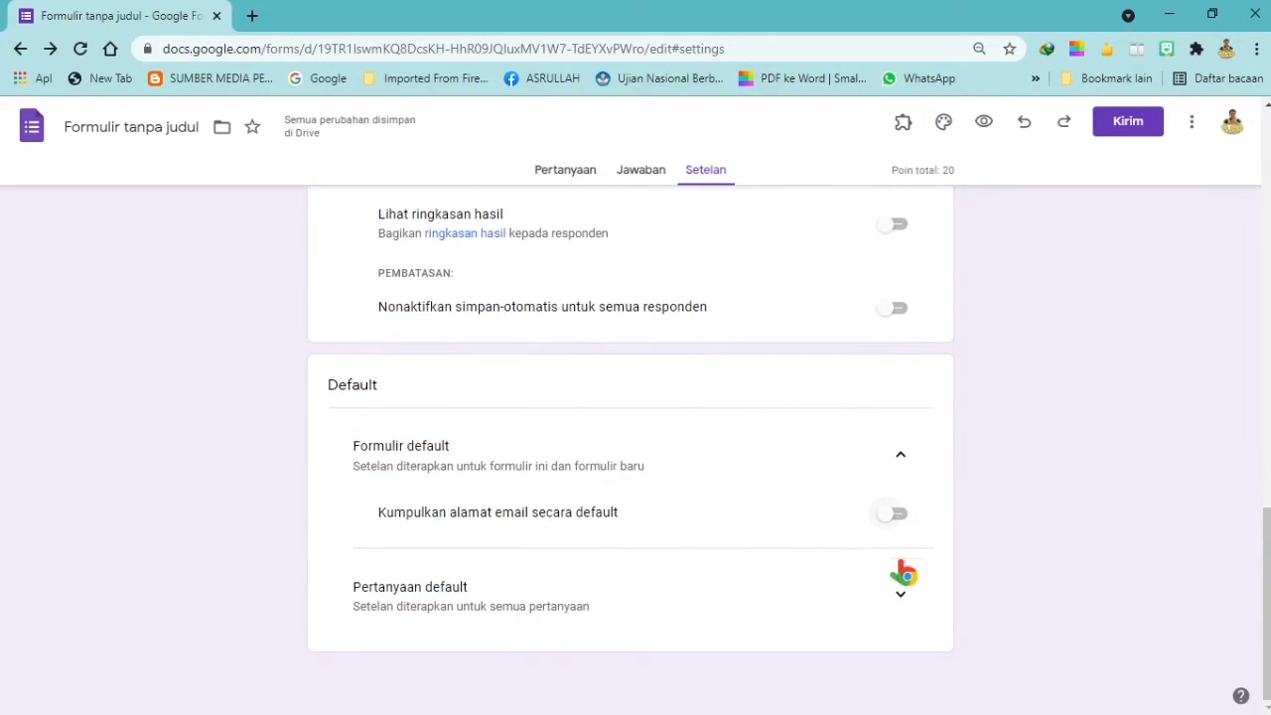
pyautogui.click(899, 517)
# Step: Expand the "Pertanyaan default" settings and turn on "Buat pertanyaan wajib diisi secara default"
pyautogui.click(900, 594)
pyautogui.scroll(-1, 466, 595)
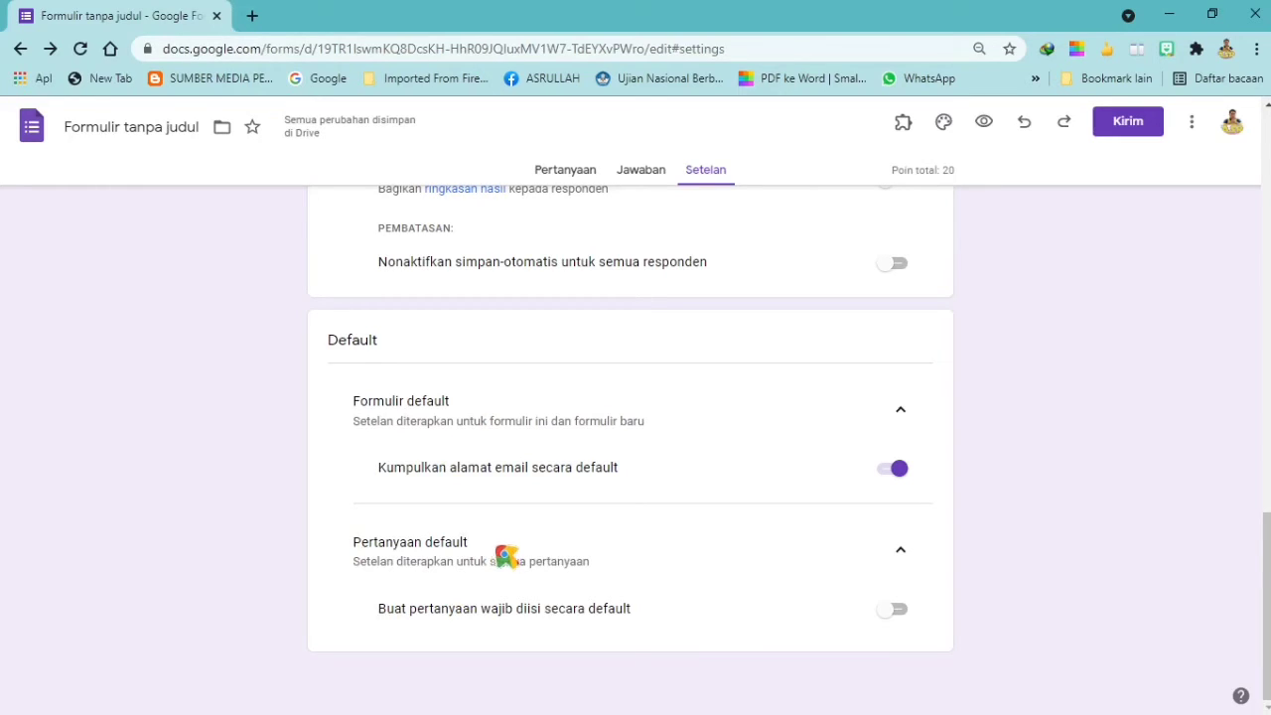
pyautogui.click(892, 608)
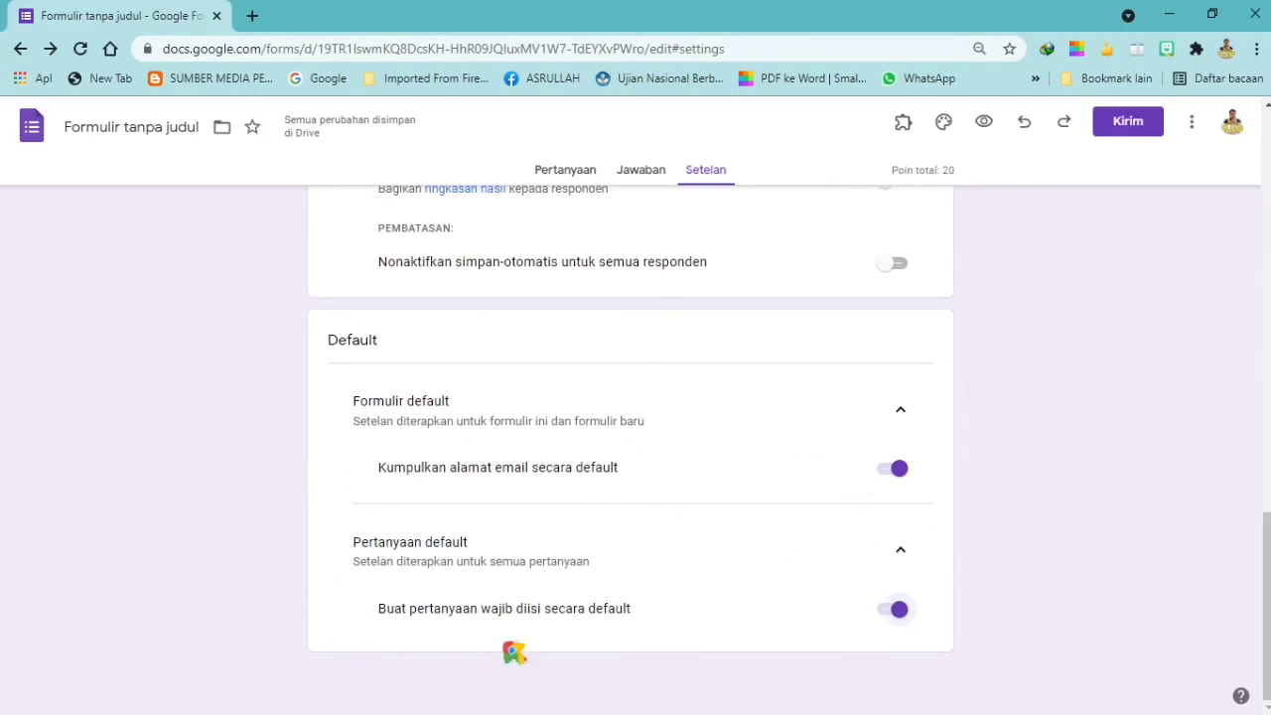
pyautogui.scroll(15, 1001, 490)
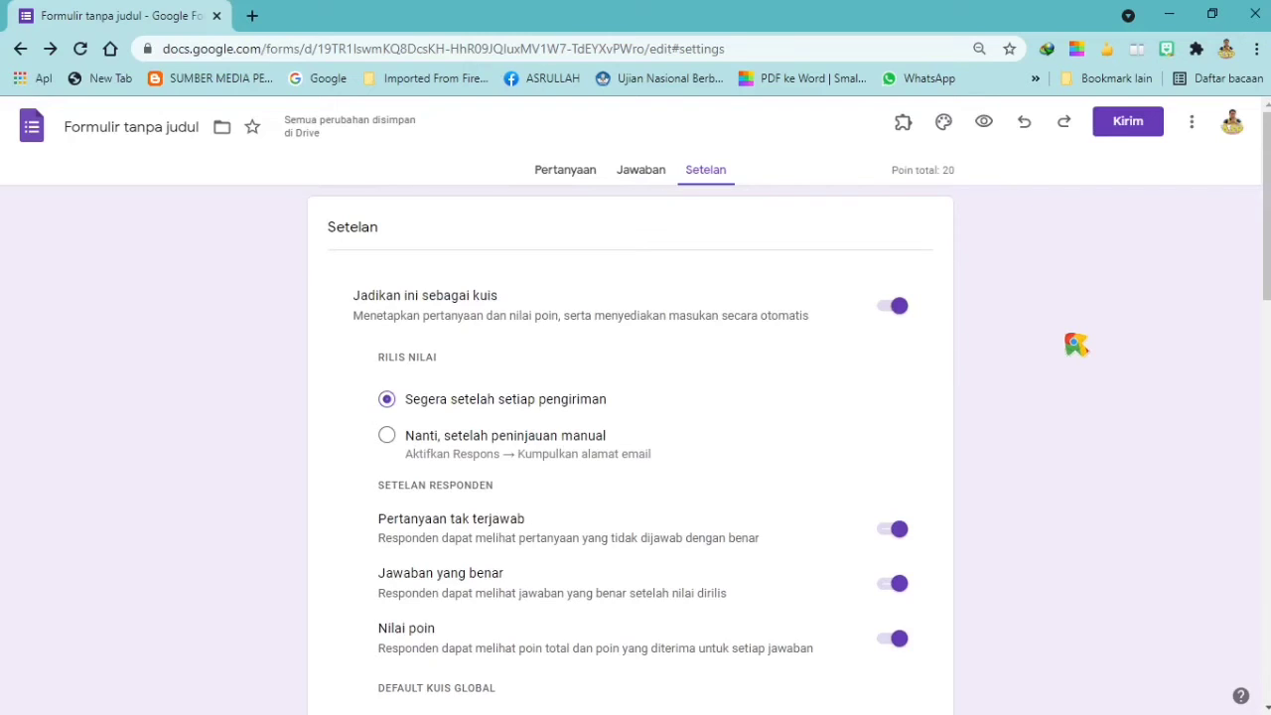
# Step: Return to the Google Forms home page and create another blank form
pyautogui.scroll(-3, 519, 440)
pyautogui.scroll(3, 833, 433)
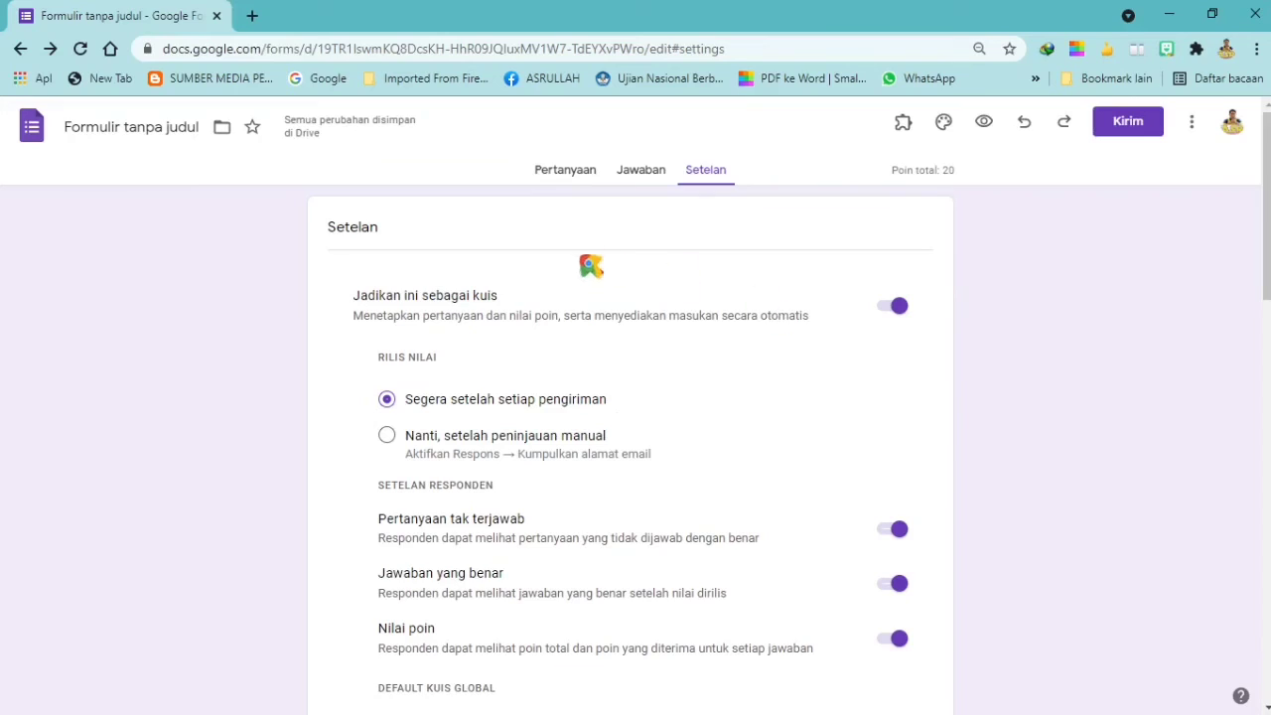
pyautogui.click(32, 126)
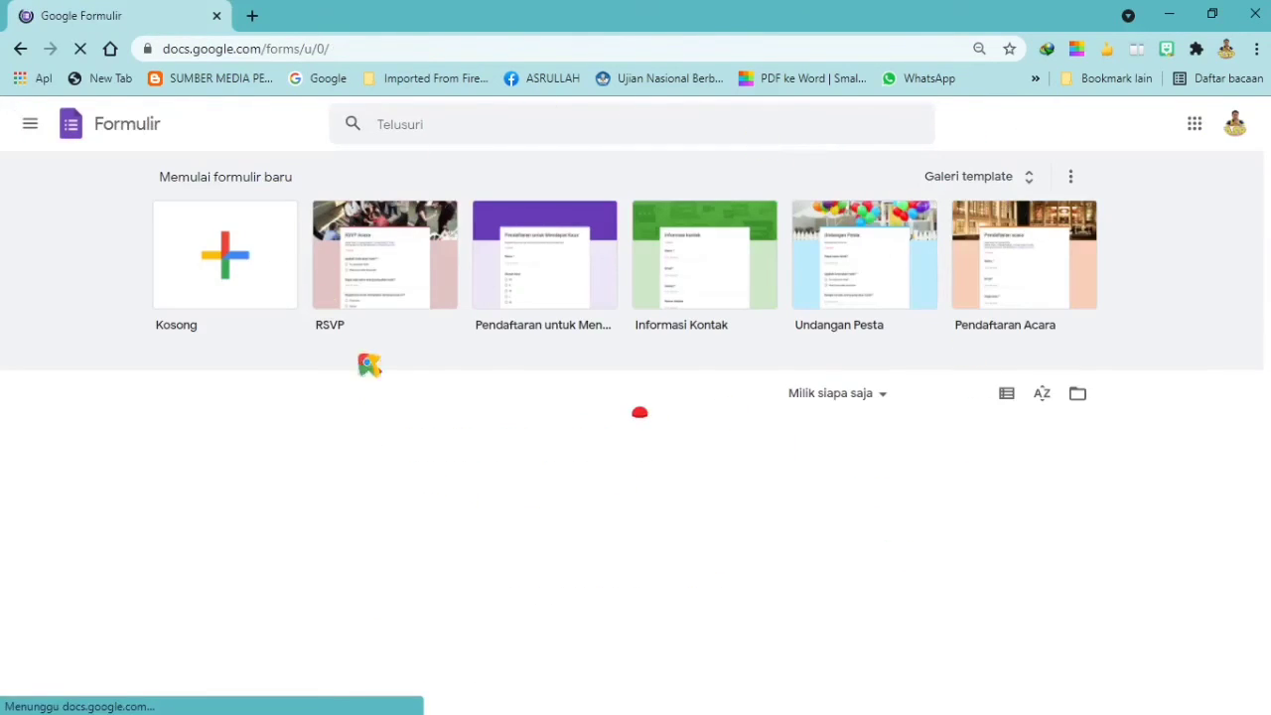
pyautogui.click(253, 257)
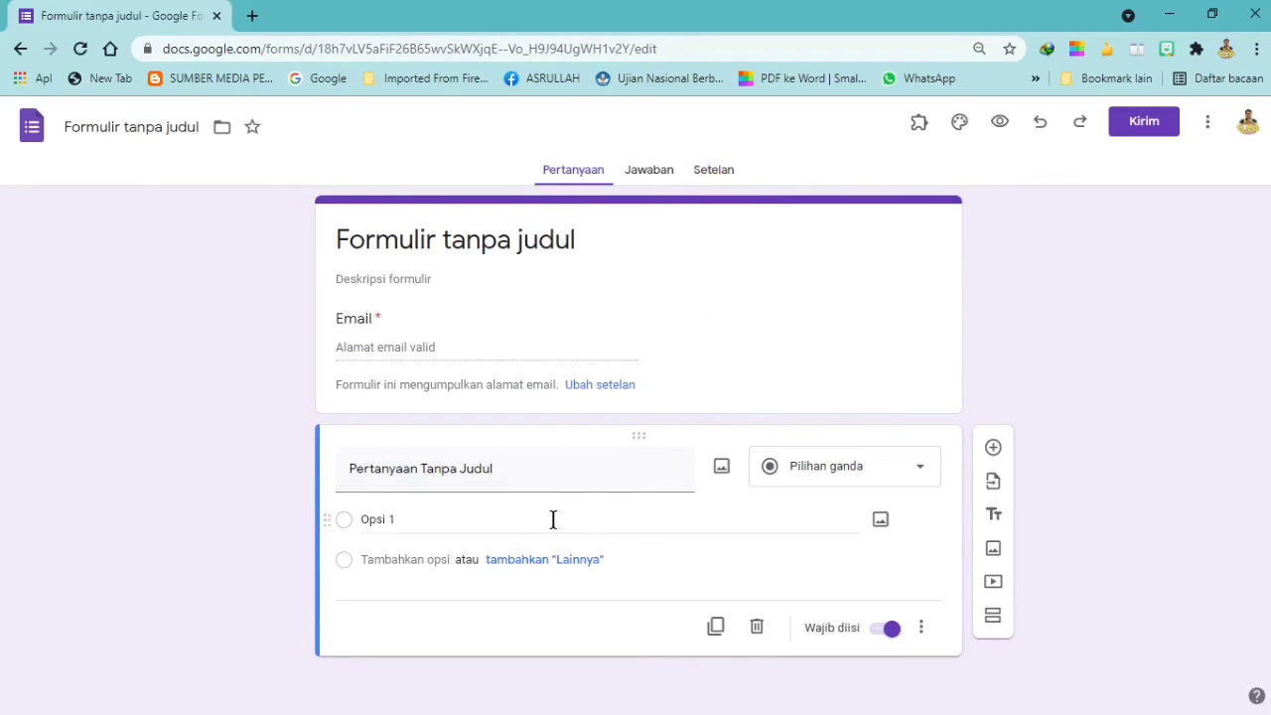
# Step: Turn on "Jadikan ini sebagai kuis" in the new form's settings and check the default question point value
pyautogui.click(713, 170)
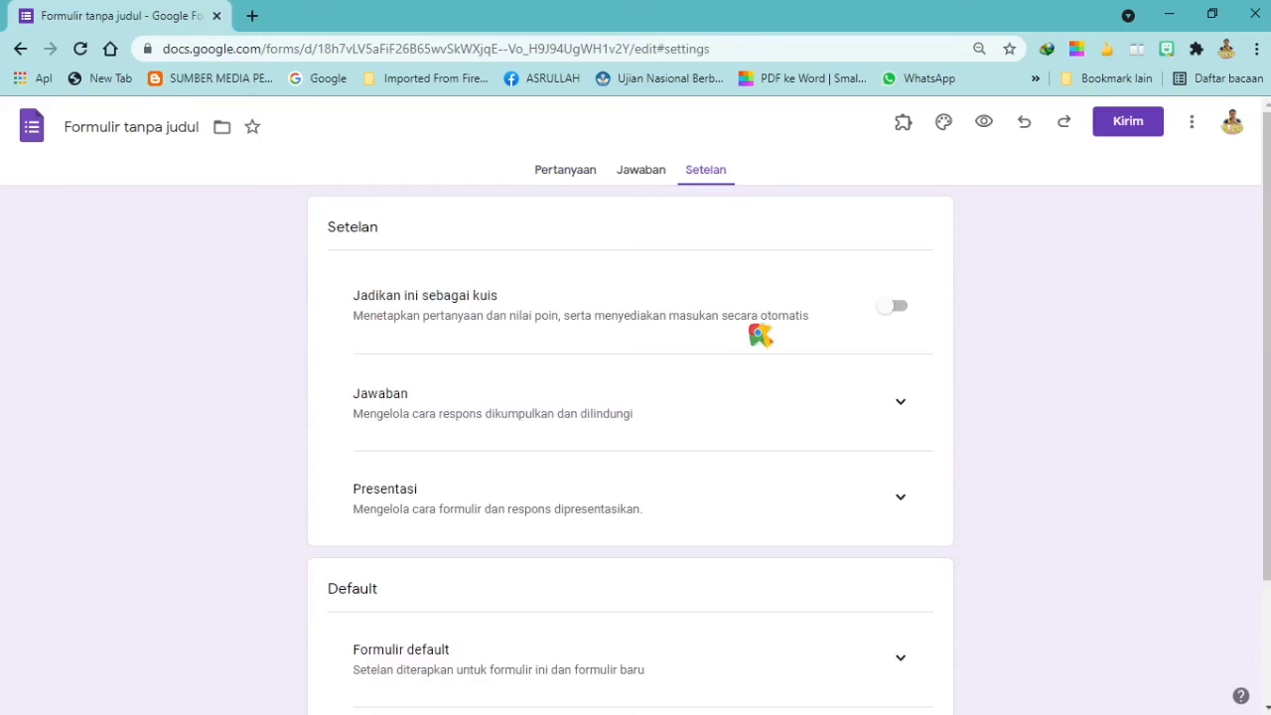
pyautogui.click(897, 310)
pyautogui.scroll(-4, 672, 347)
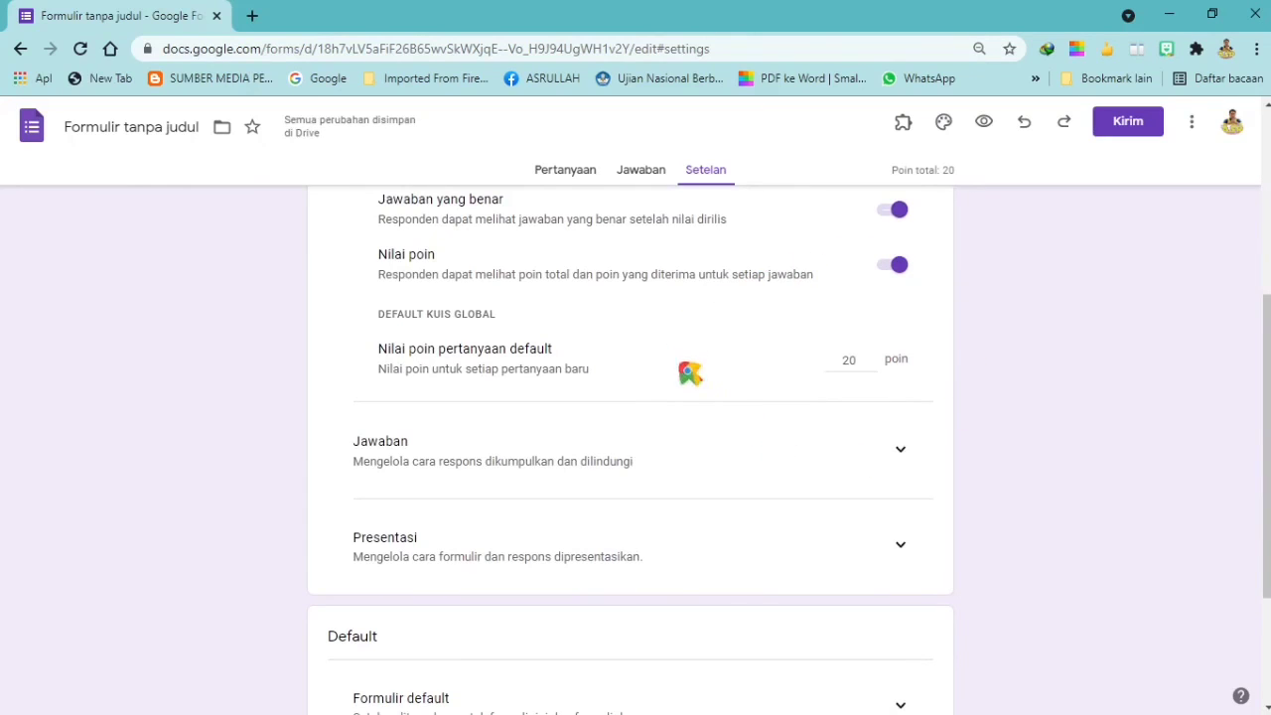
pyautogui.scroll(-3, 795, 420)
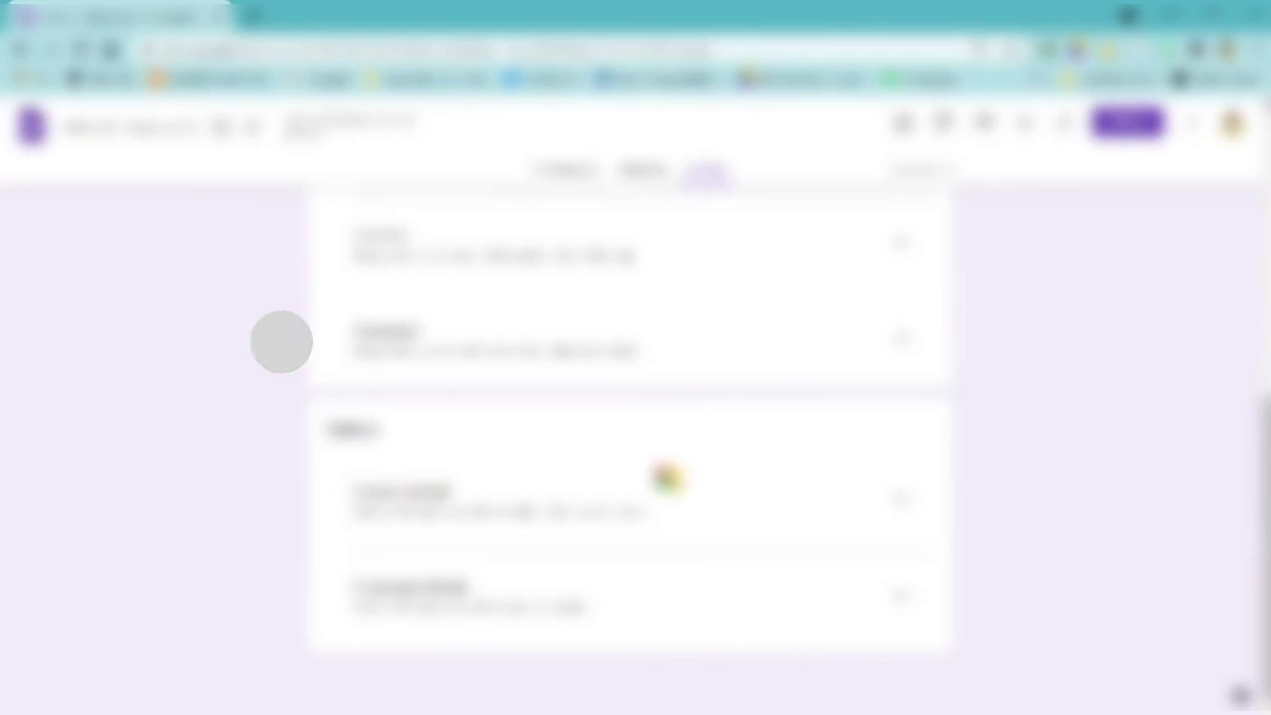